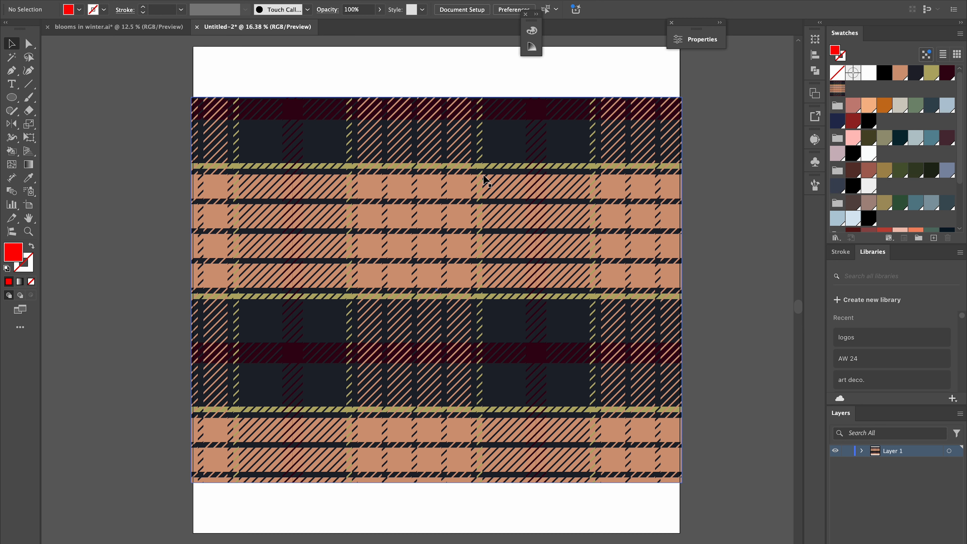
# Select the plaid pattern rectangle, fit the artboard in the window, and open the advanced Recolor Artwork dialog.
pyautogui.click(485, 179)
pyautogui.hotkey('ctrl', '0')
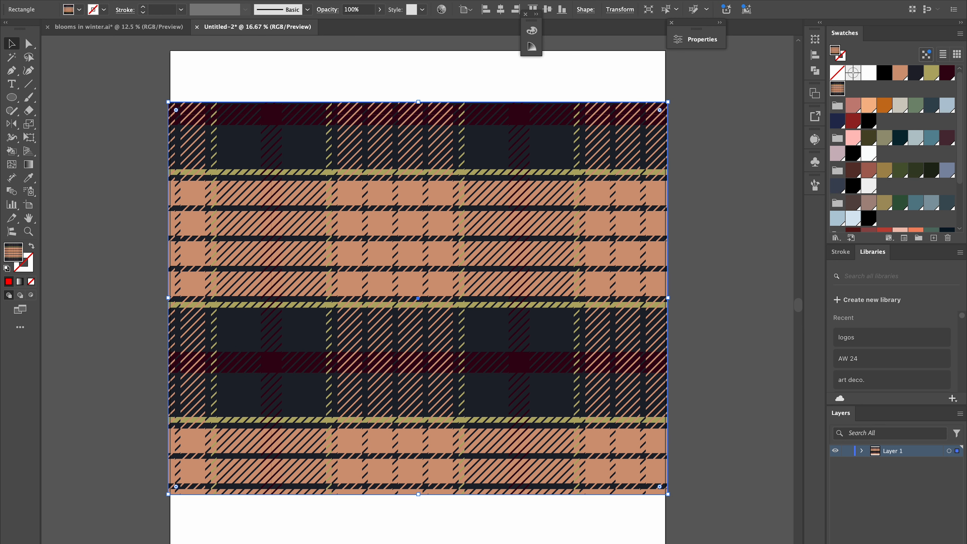
pyautogui.click(442, 10)
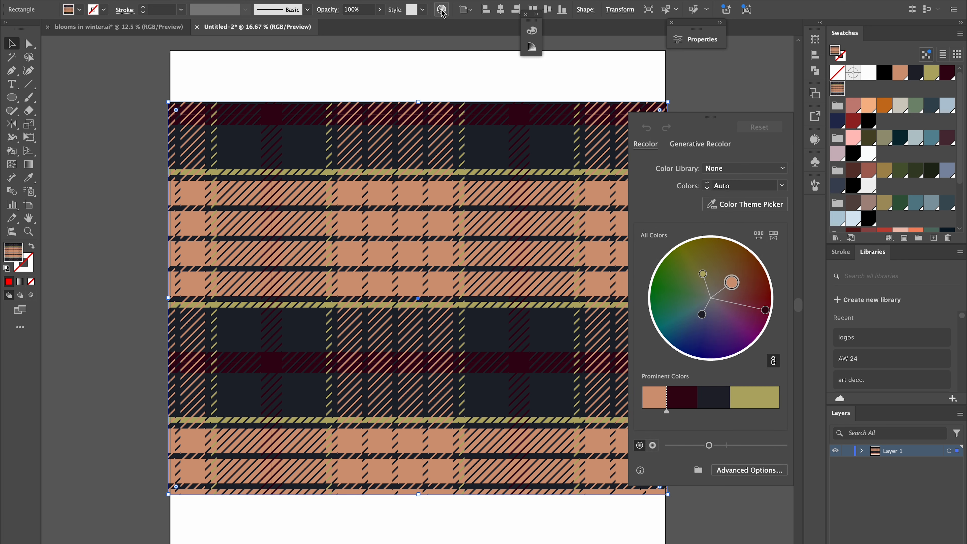
pyautogui.click(745, 472)
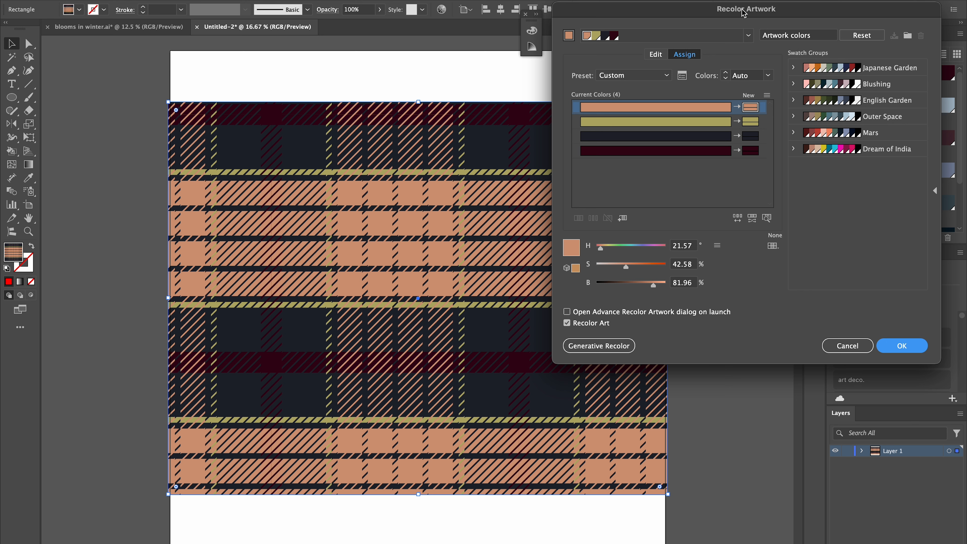
pyautogui.moveTo(744, 14); pyautogui.dragTo(592, 31)
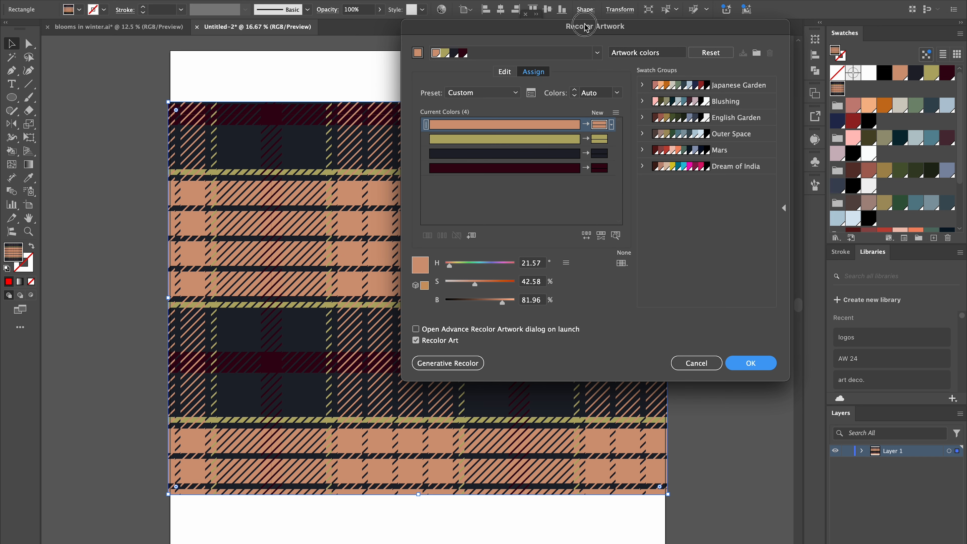
pyautogui.moveTo(573, 26); pyautogui.dragTo(823, 9)
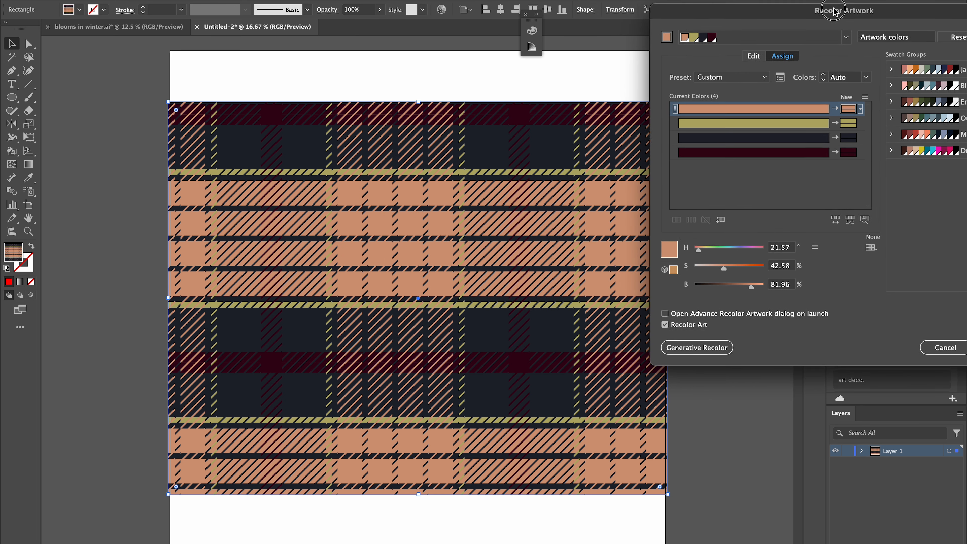
# Randomly change the color order of the plaid several times.
pyautogui.click(834, 219)
pyautogui.click(834, 219)
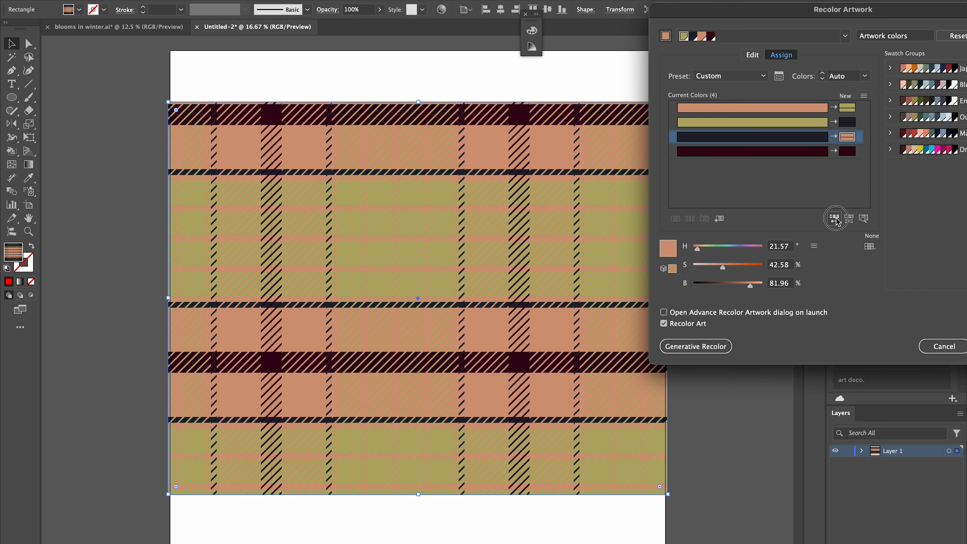
pyautogui.click(834, 220)
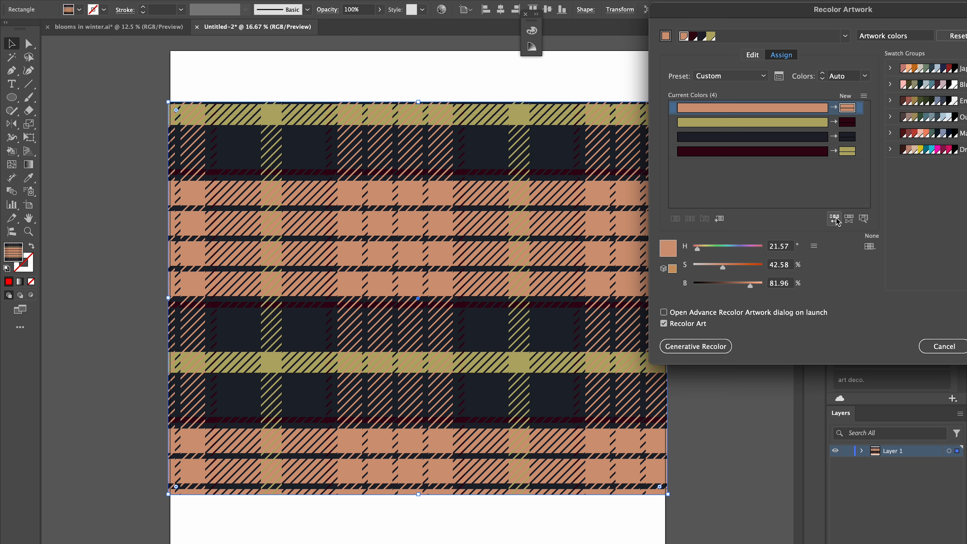
pyautogui.click(835, 219)
pyautogui.click(834, 219)
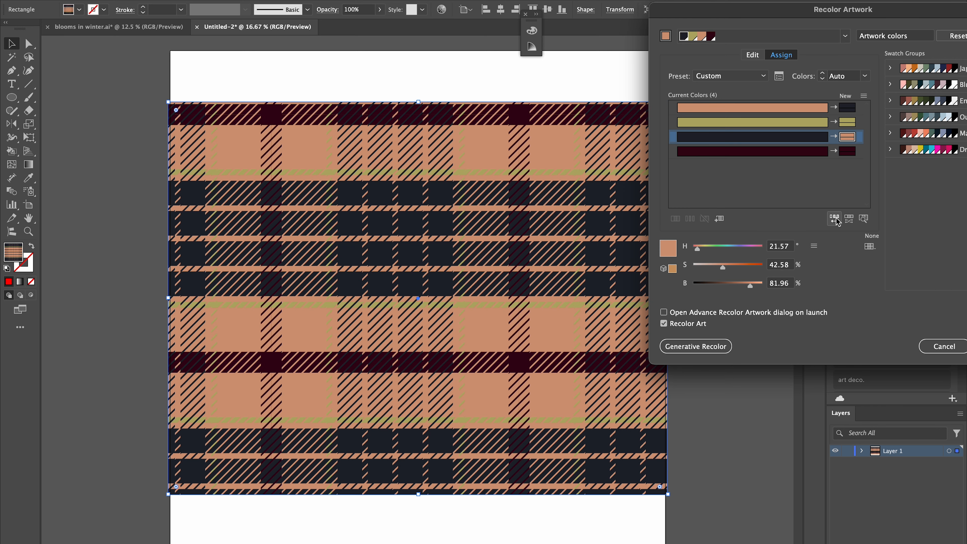
pyautogui.click(834, 219)
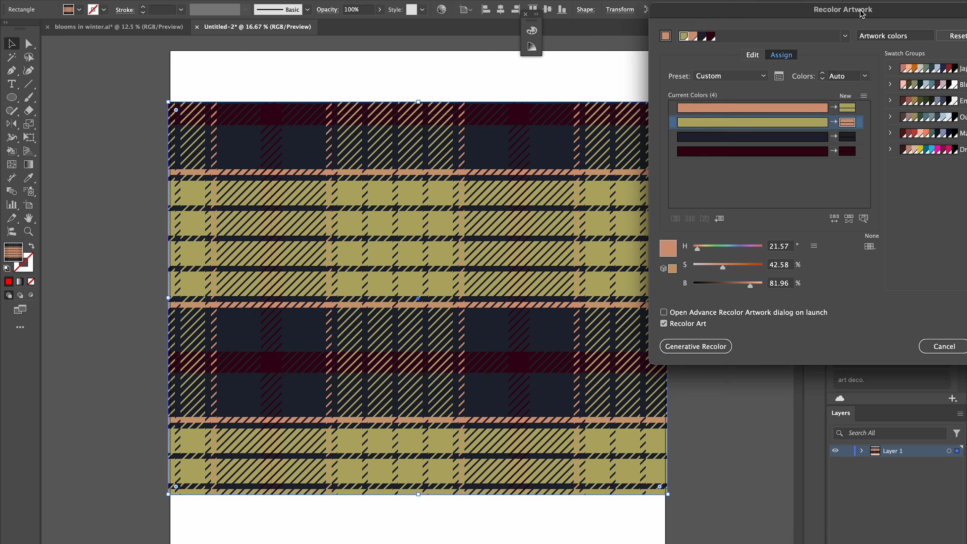
# Assign the Japanese Garden swatch group colors to the plaid.
pyautogui.moveTo(863, 14); pyautogui.dragTo(723, 16)
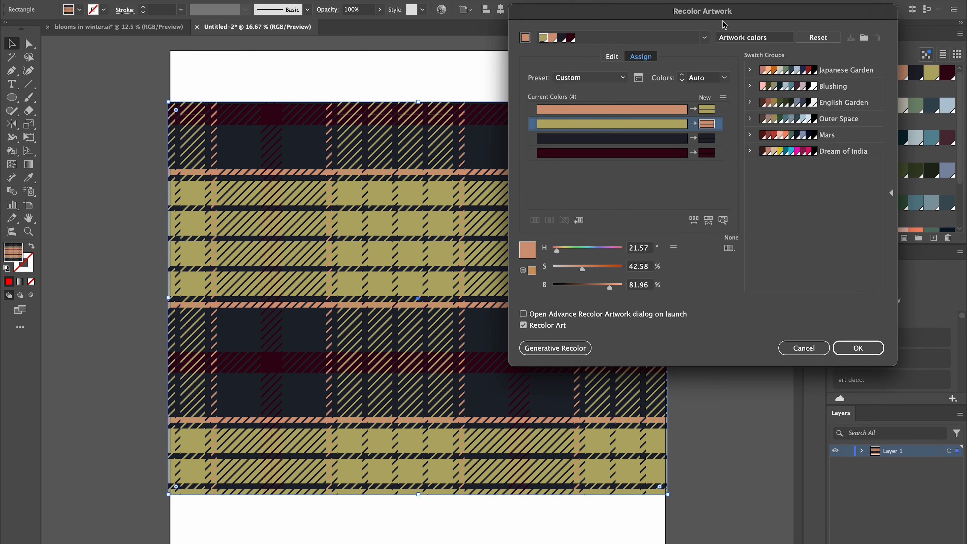
pyautogui.click(840, 72)
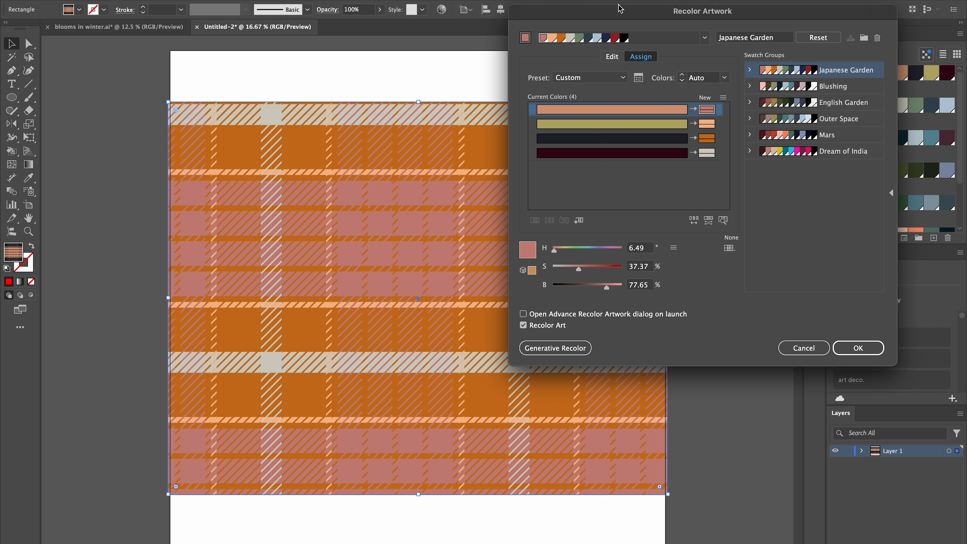
# Swap the new colors of the third and fourth current colors, then apply the recolor without saving the swatch group.
pyautogui.moveTo(619, 11); pyautogui.dragTo(666, 13)
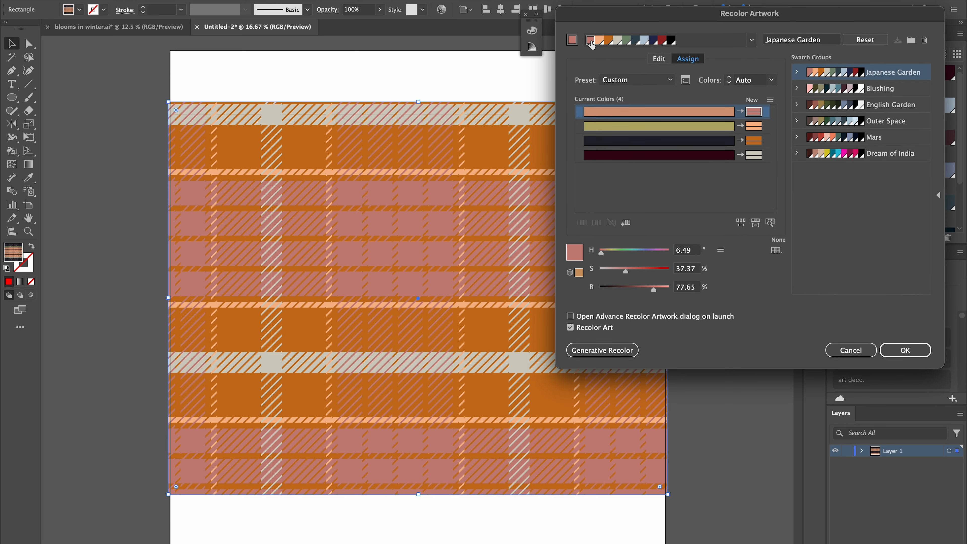
pyautogui.click(753, 156)
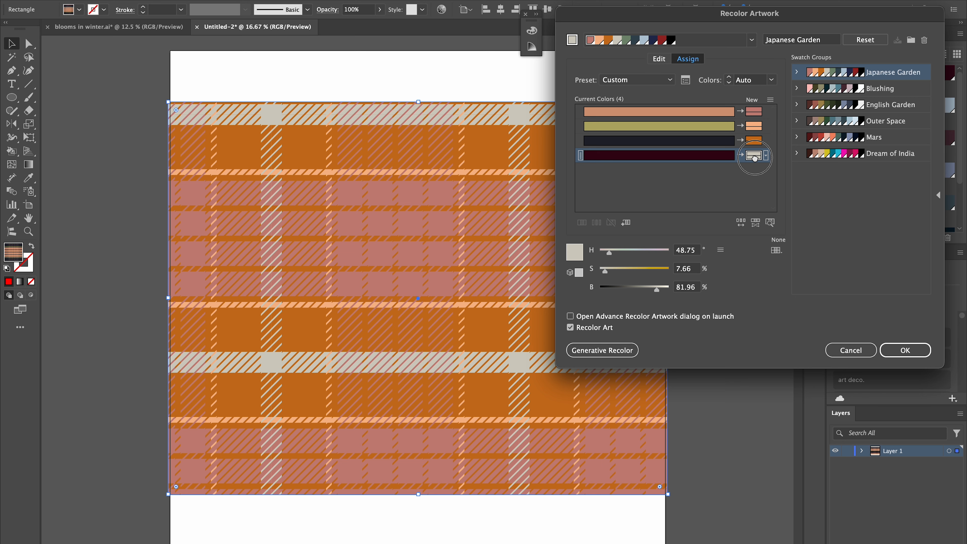
pyautogui.moveTo(754, 157); pyautogui.dragTo(755, 147)
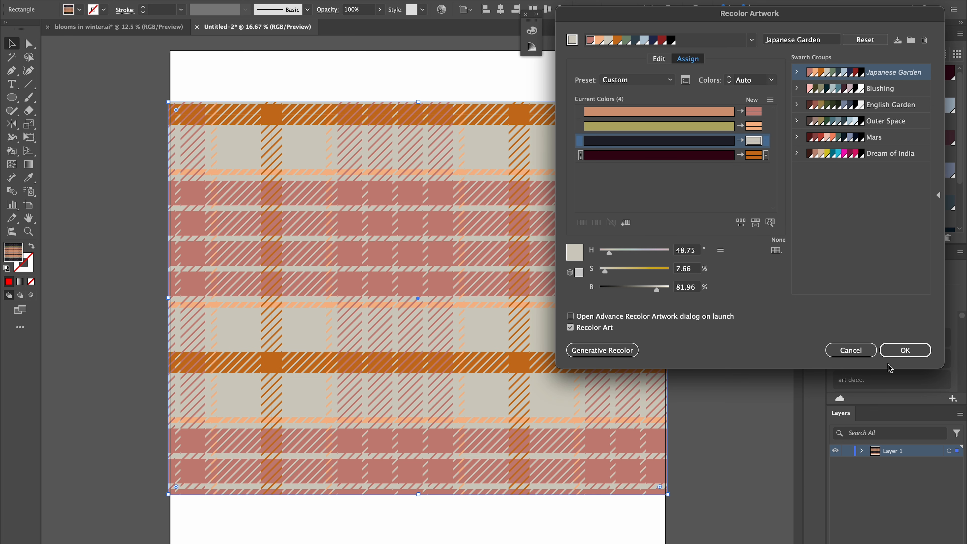
pyautogui.click(913, 350)
pyautogui.click(799, 211)
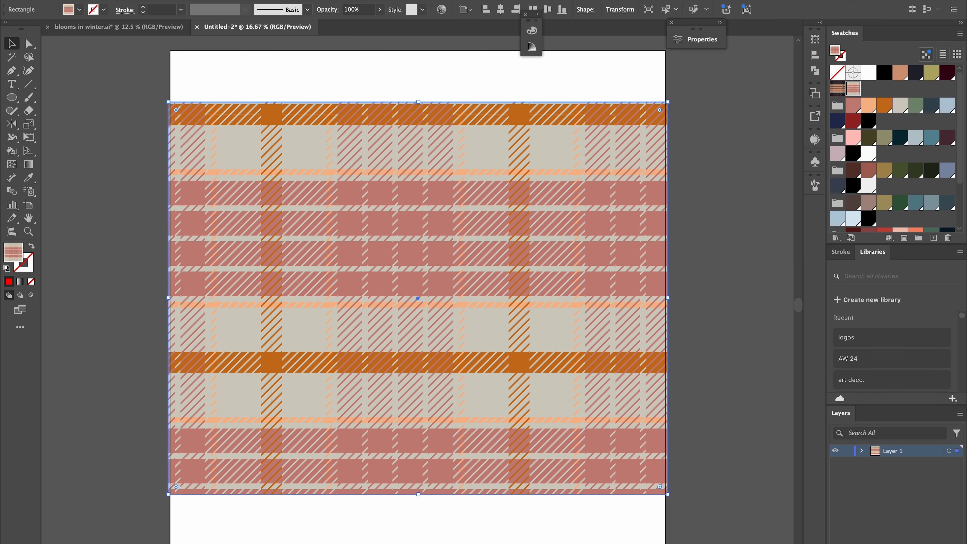
# Reopen the advanced Recolor Artwork dialog and apply the Japanese Garden swatch group again.
pyautogui.click(441, 10)
pyautogui.click(760, 471)
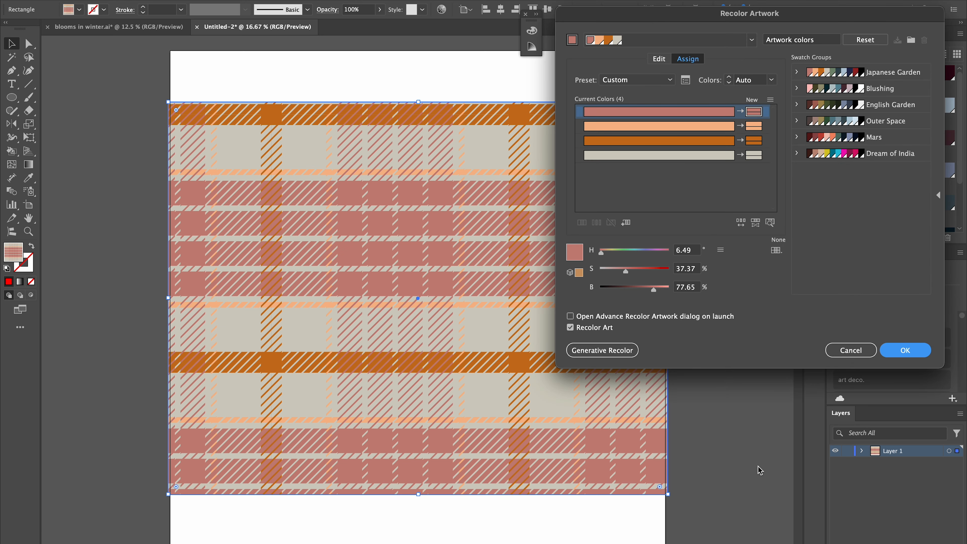
pyautogui.click(886, 76)
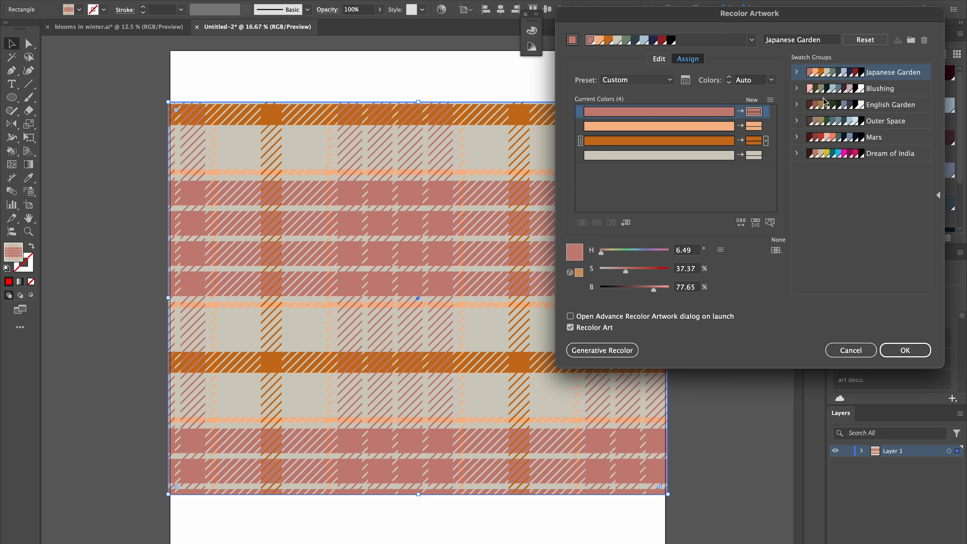
# Randomly shuffle the color order twice and apply the recolor without saving the swatch group changes.
pyautogui.click(741, 224)
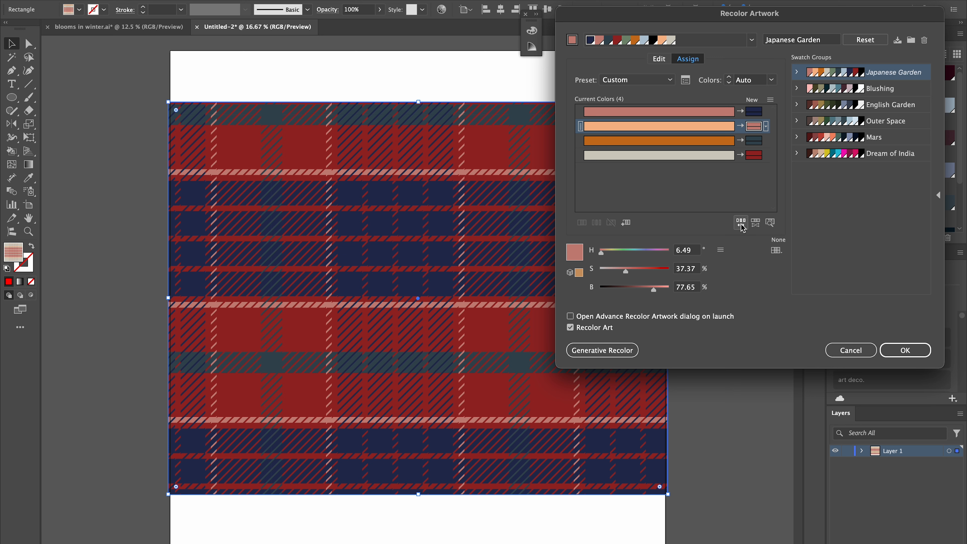
pyautogui.click(741, 224)
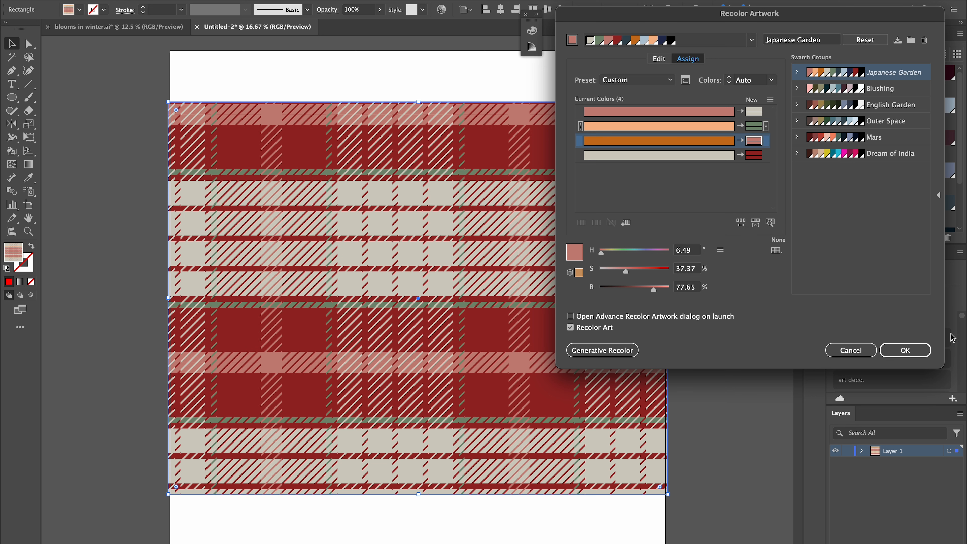
pyautogui.click(906, 350)
pyautogui.click(799, 209)
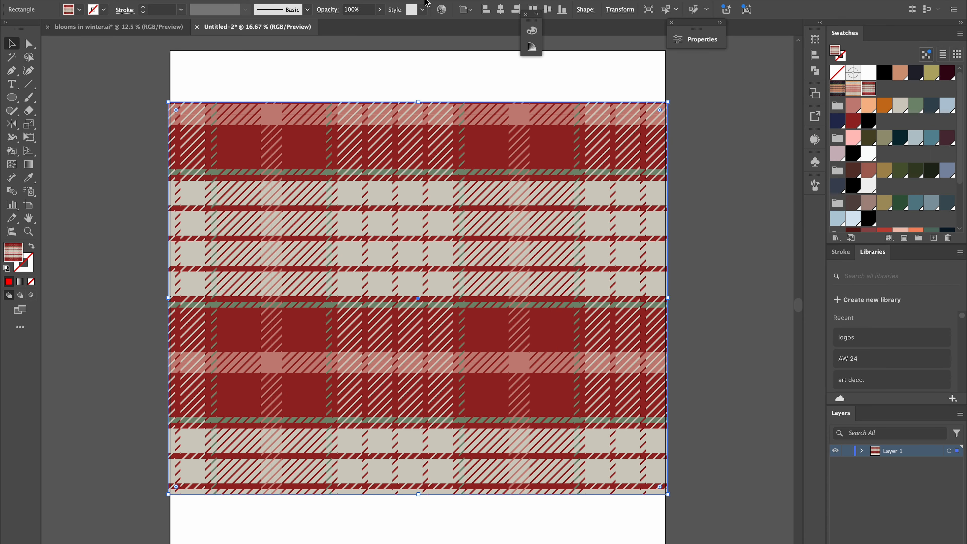
# Open advanced recoloring for the plaid once more and pick the Japanese Garden swatch group.
pyautogui.click(440, 11)
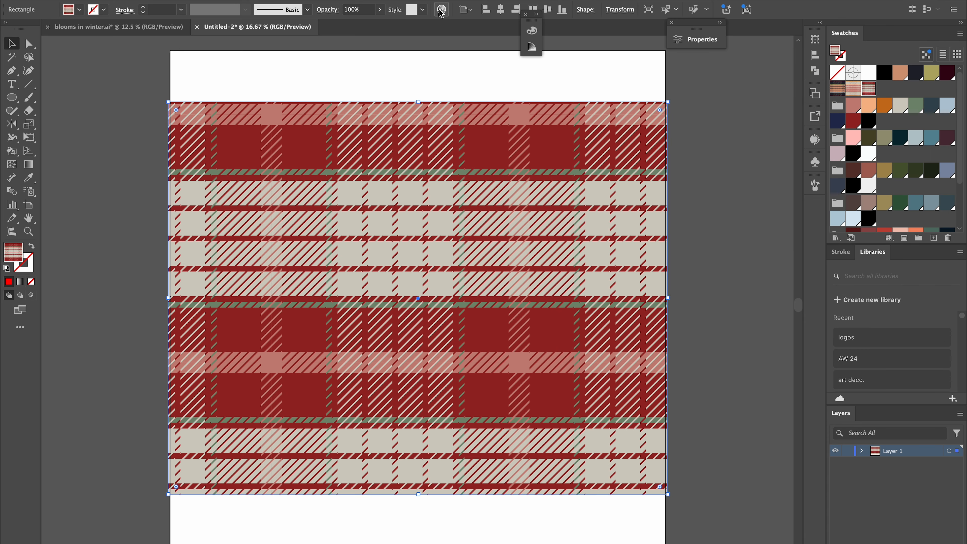
pyautogui.click(750, 470)
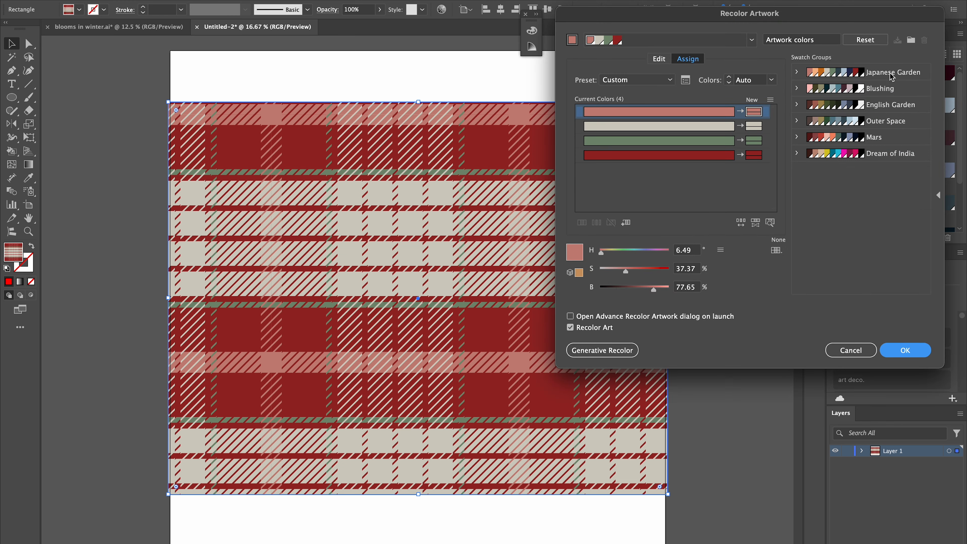
pyautogui.click(898, 73)
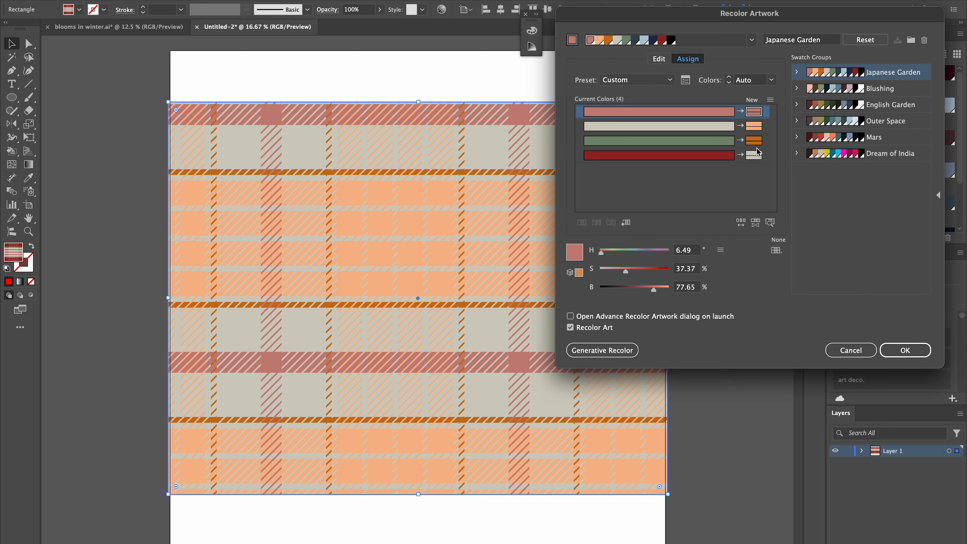
# Randomly change the color order repeatedly until a black and light-blue plaid, then apply it without saving the swatch group.
pyautogui.click(739, 223)
pyautogui.click(740, 223)
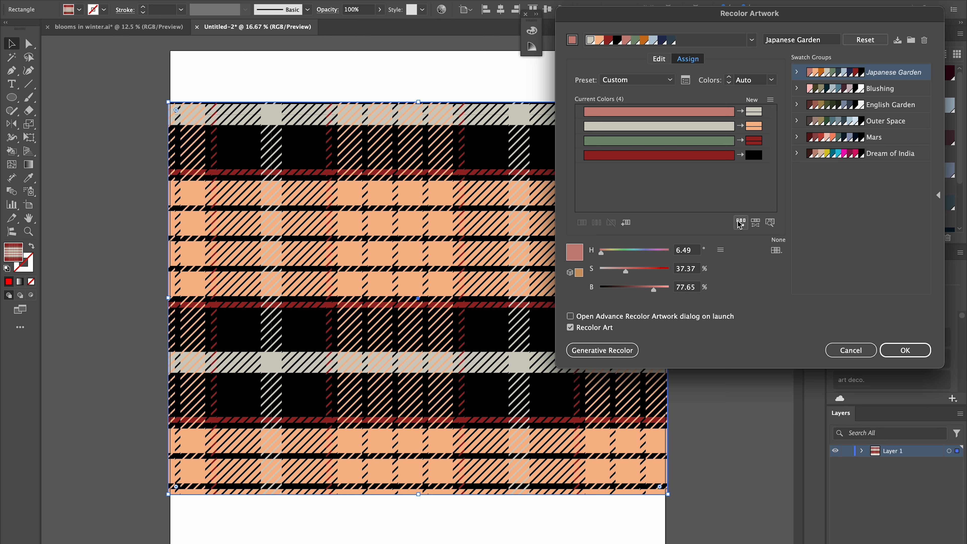
pyautogui.click(740, 224)
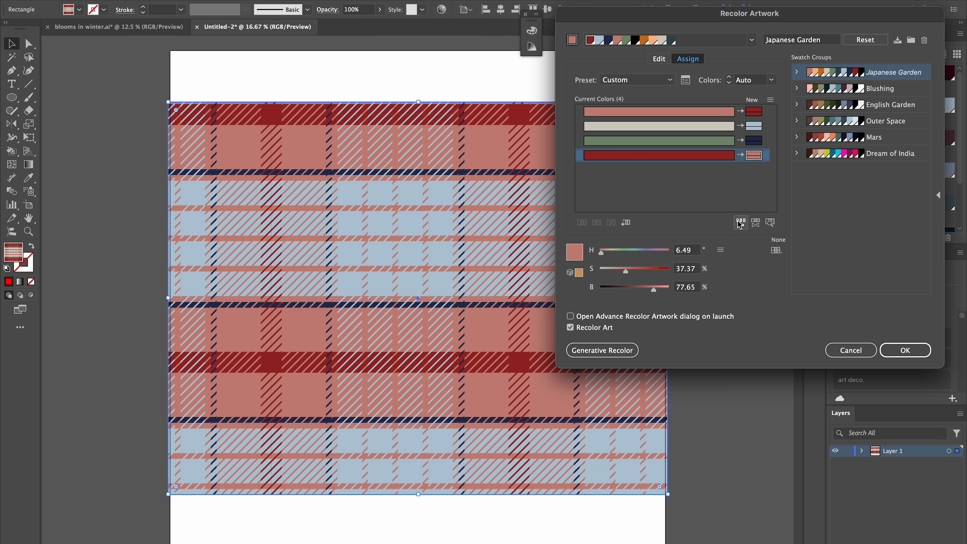
pyautogui.click(739, 223)
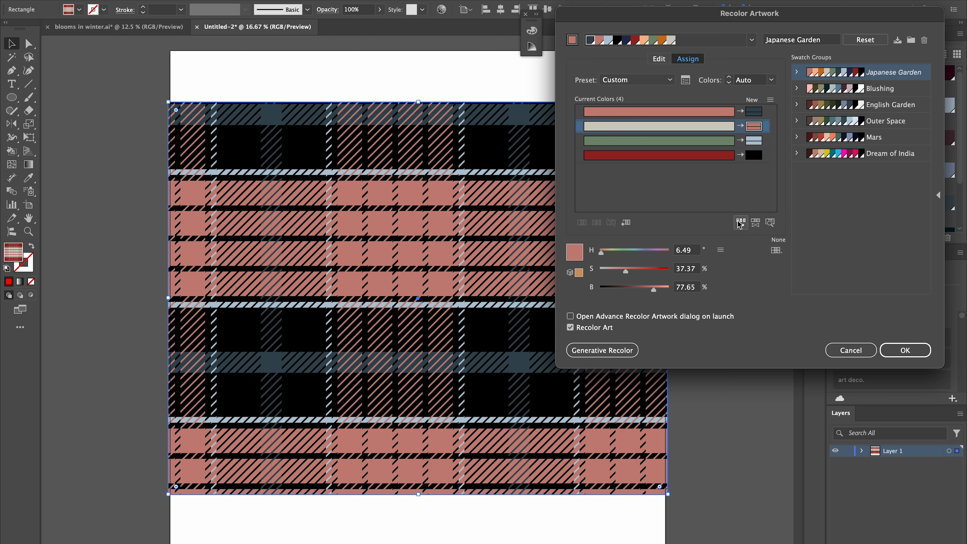
pyautogui.click(739, 224)
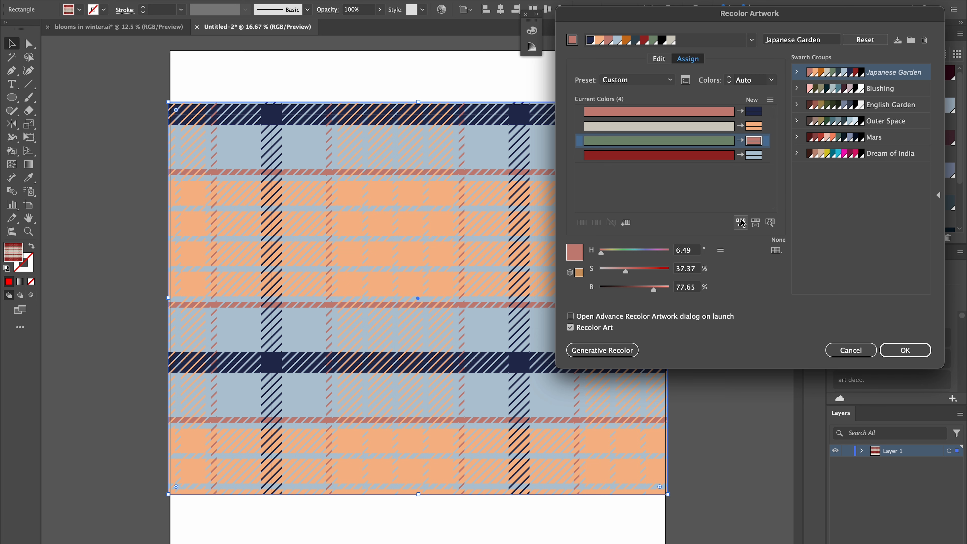
pyautogui.click(741, 224)
pyautogui.click(743, 224)
pyautogui.click(742, 223)
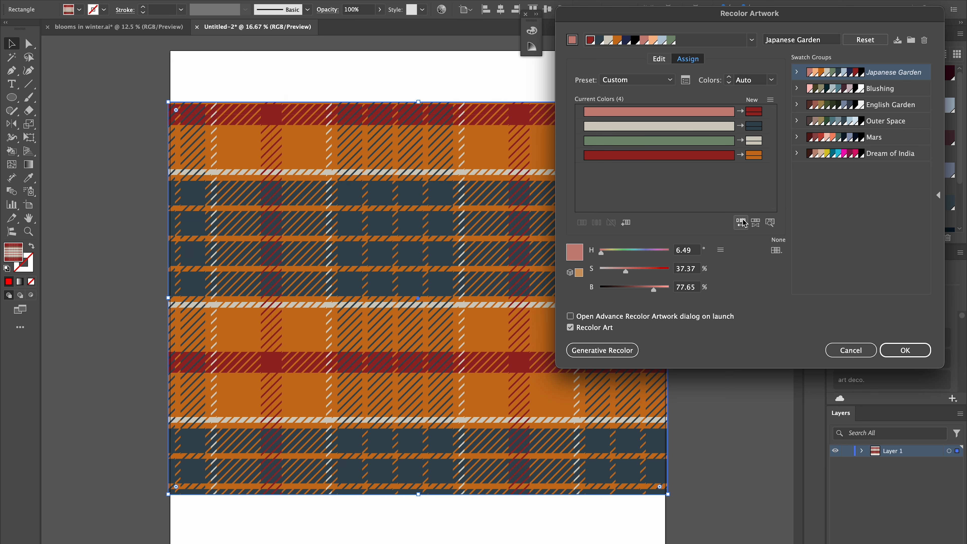
pyautogui.click(743, 224)
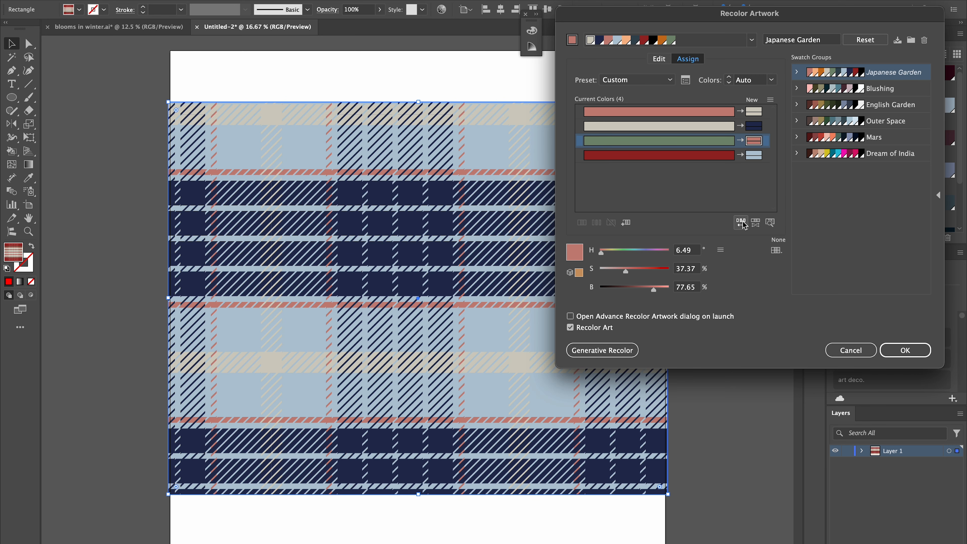
pyautogui.click(742, 224)
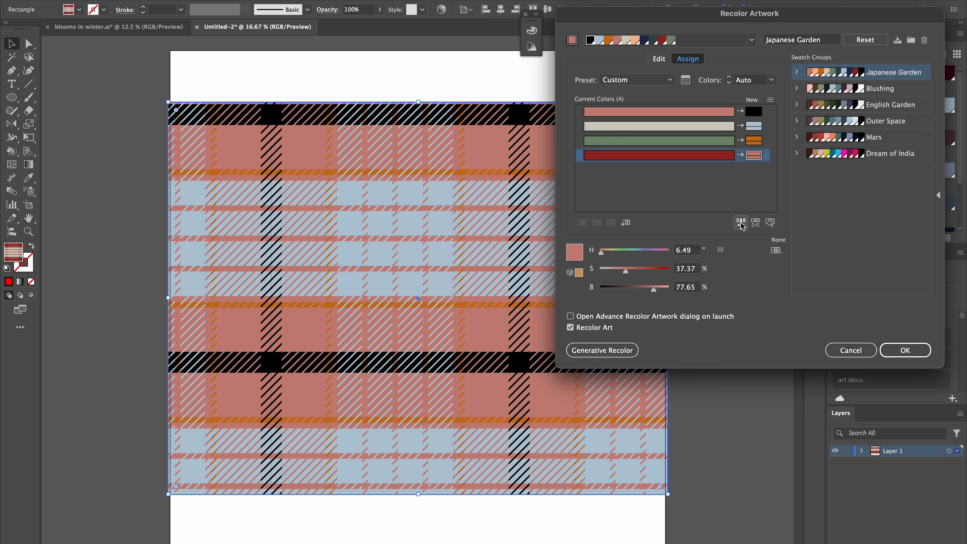
pyautogui.click(741, 223)
pyautogui.click(741, 223)
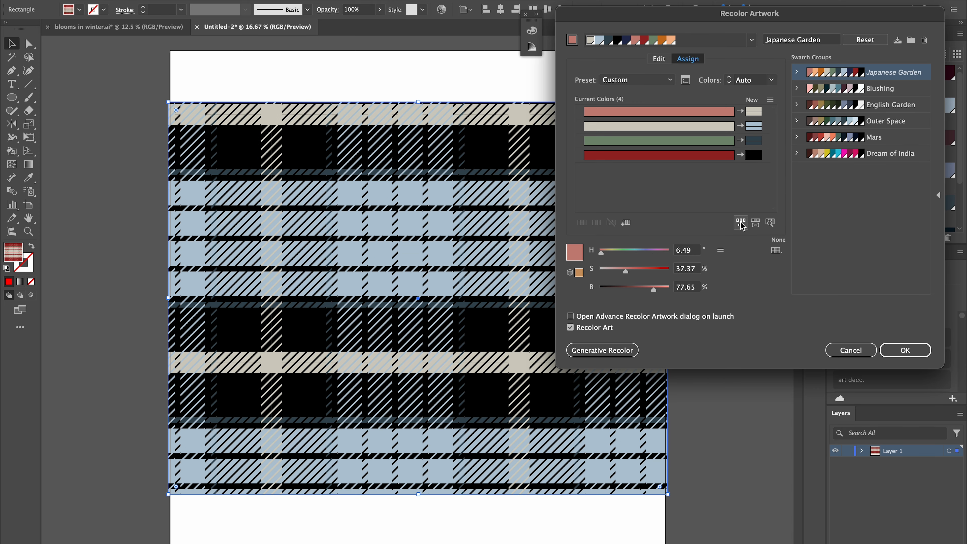
pyautogui.click(905, 351)
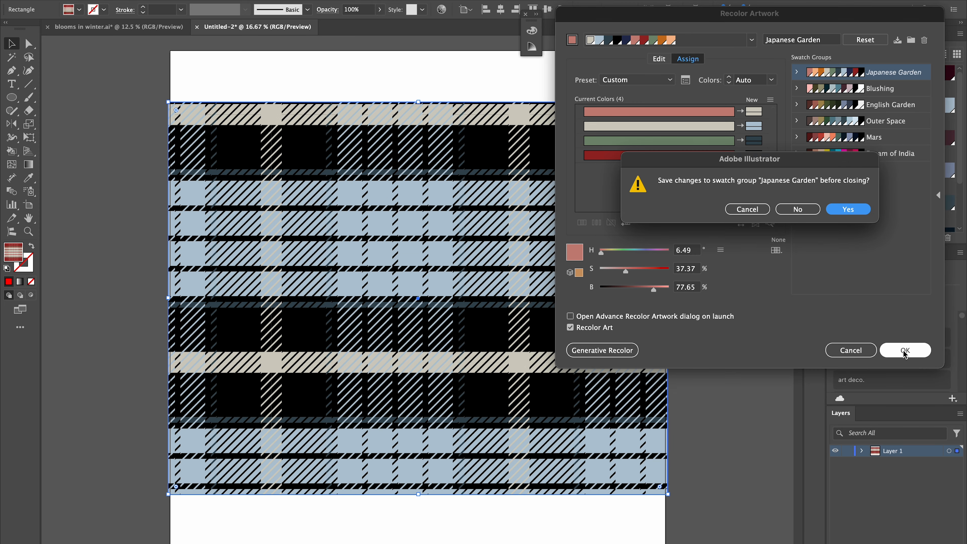
pyautogui.click(798, 212)
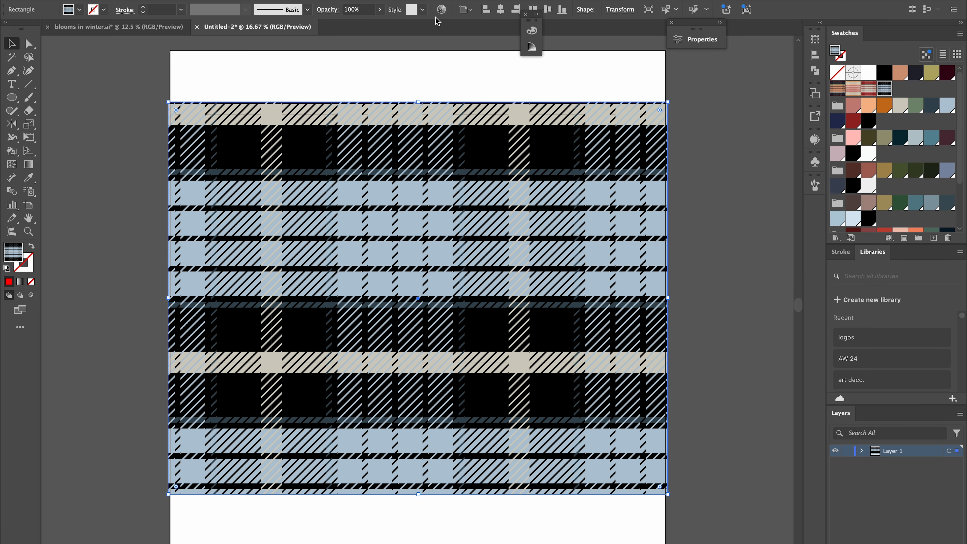
# Open the advanced Recolor Artwork dialog for the plaid and apply the Blushing swatch group.
pyautogui.click(444, 11)
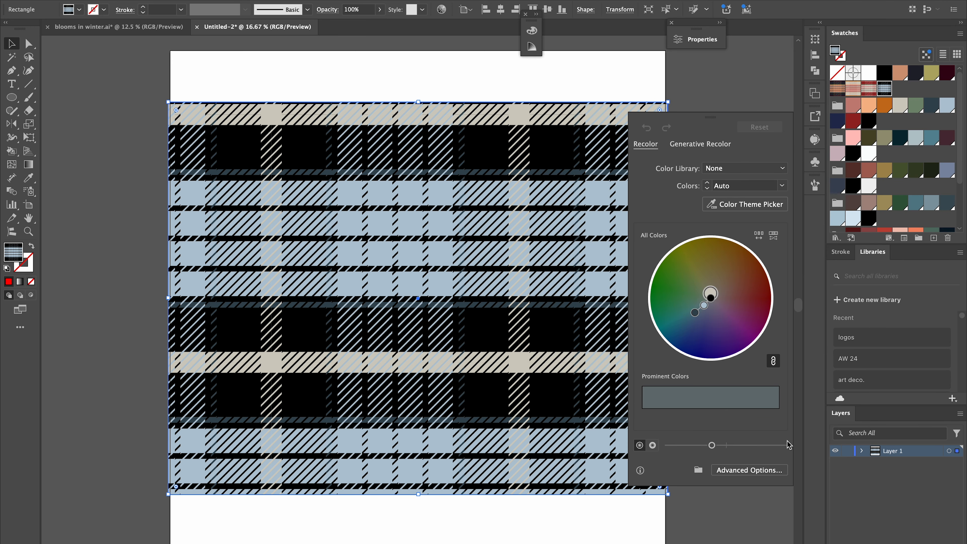
pyautogui.click(740, 473)
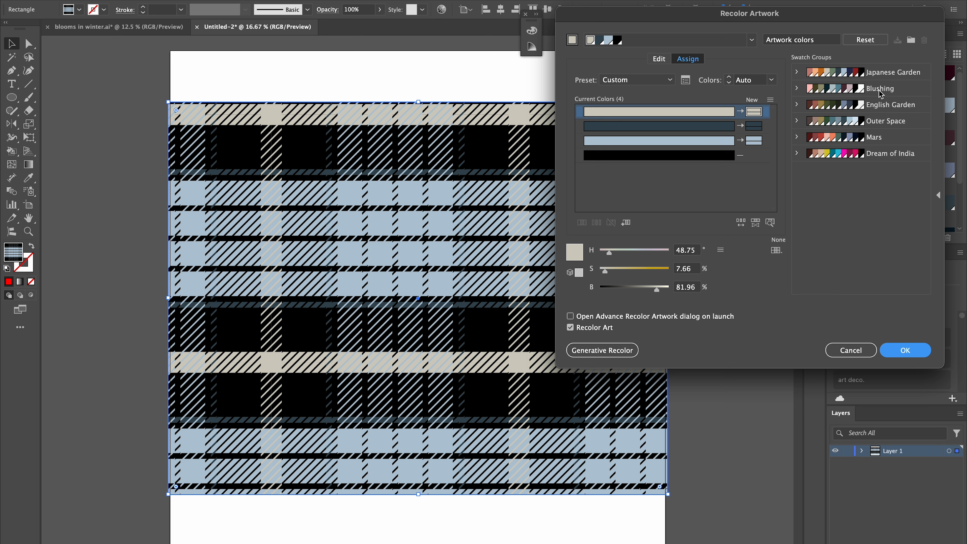
pyautogui.click(880, 88)
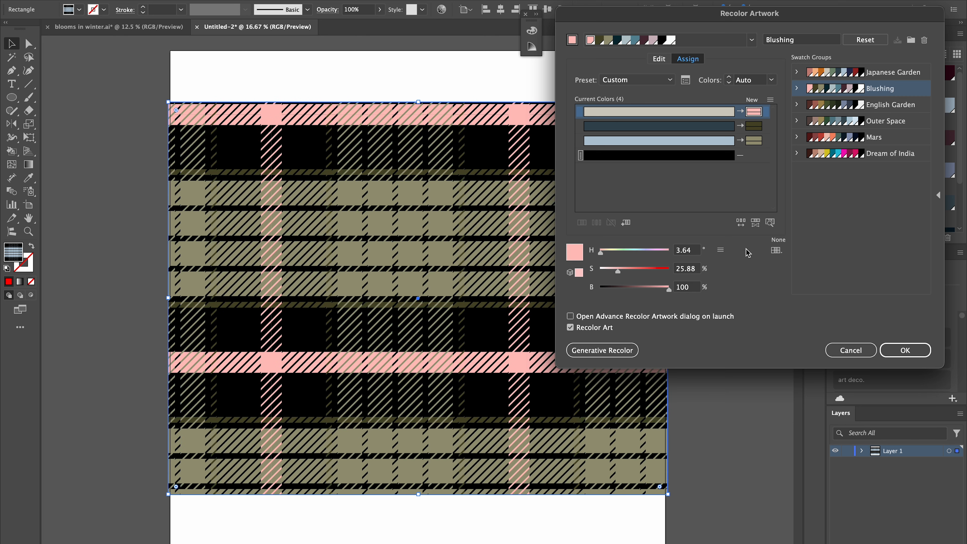
# Randomly shuffle the color order repeatedly until a white and teal plaid, then apply it without saving the Blushing swatch group.
pyautogui.click(740, 222)
pyautogui.click(741, 222)
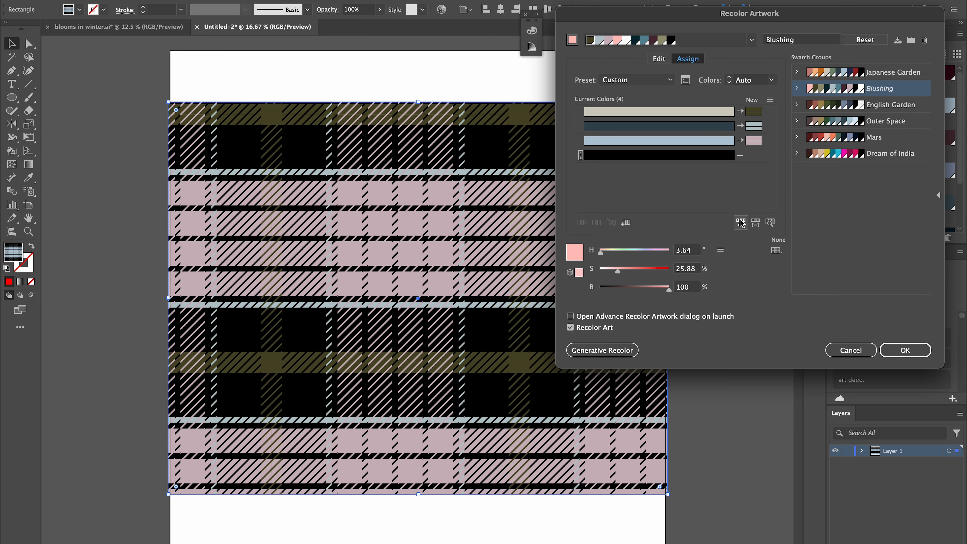
pyautogui.click(740, 222)
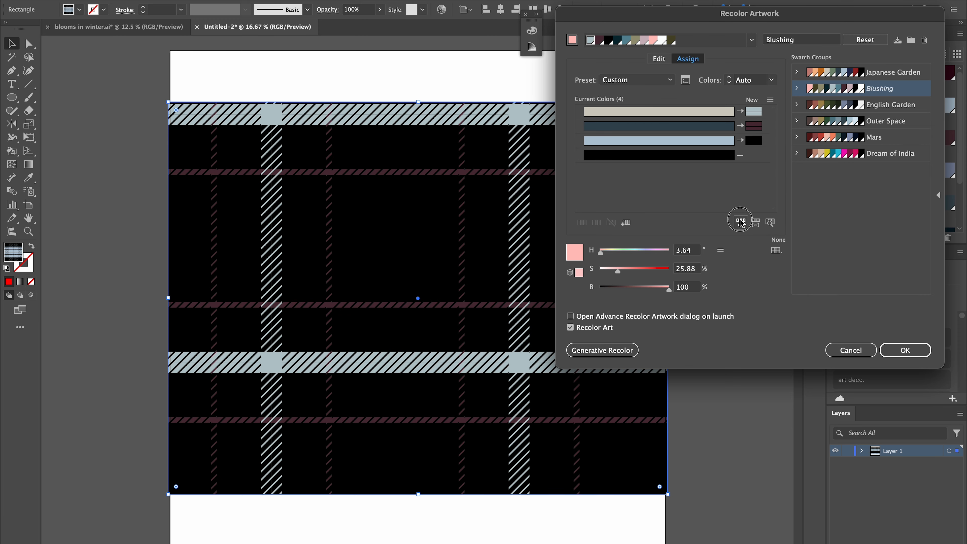
pyautogui.click(740, 222)
pyautogui.click(740, 222)
pyautogui.click(741, 222)
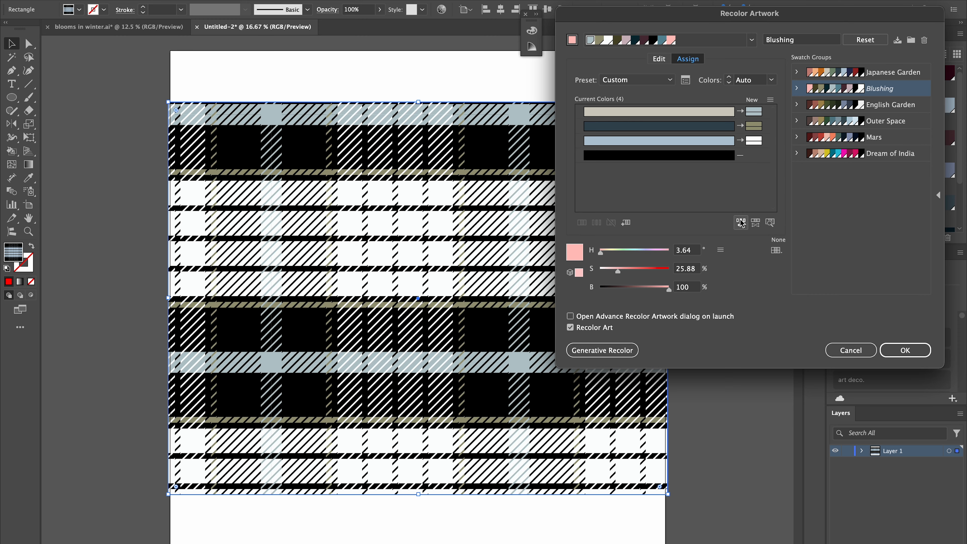
pyautogui.click(741, 222)
pyautogui.click(740, 222)
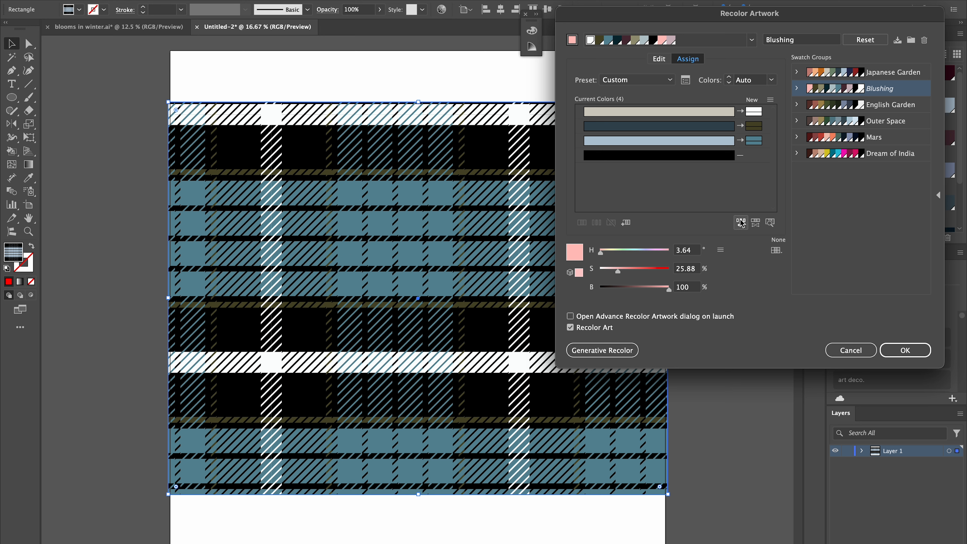
pyautogui.click(908, 350)
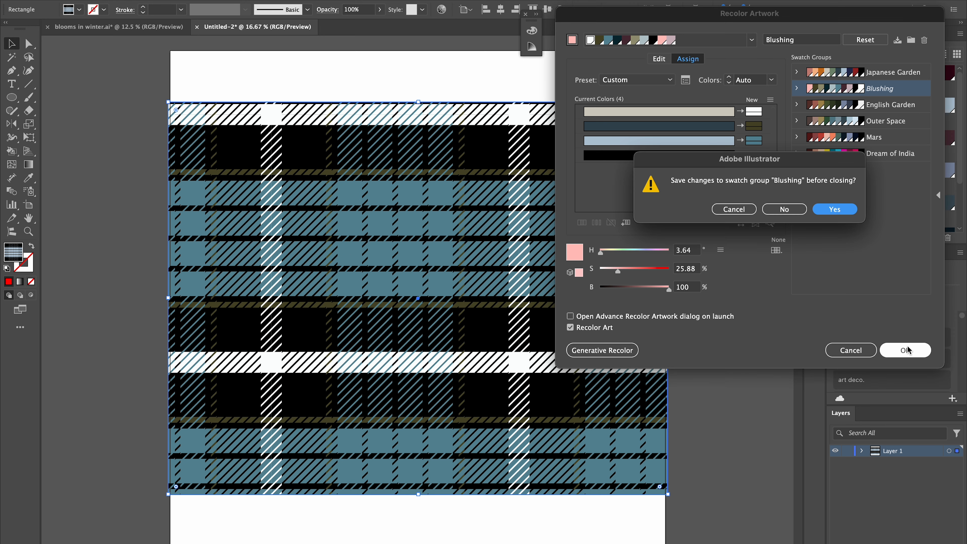
pyautogui.click(779, 209)
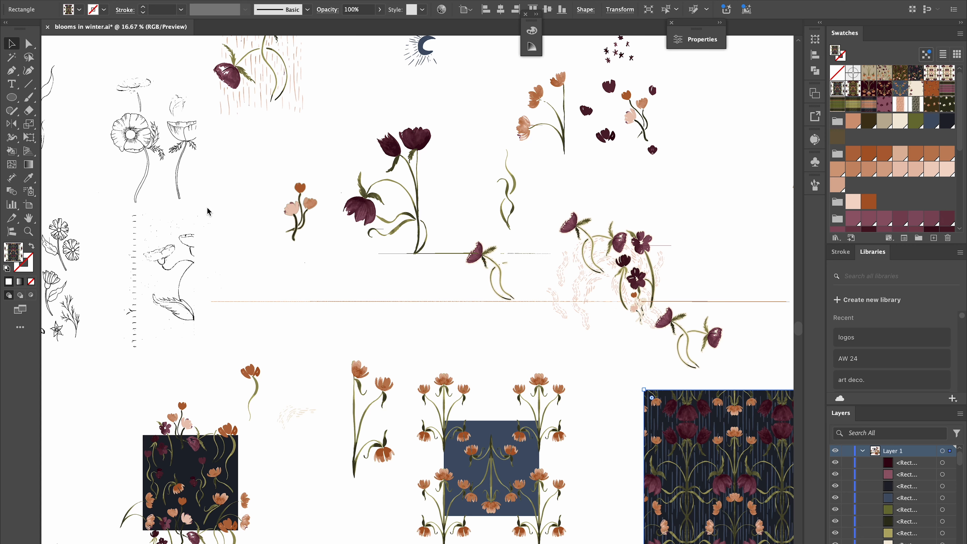
# Browse the floral patterns in the blooms in winter document.
pyautogui.scroll(-3, 209, 210)
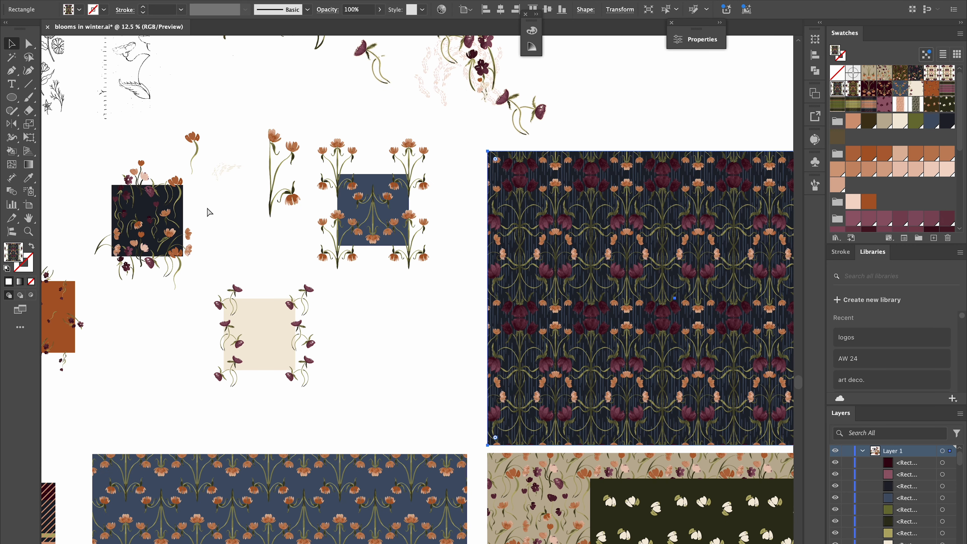
pyautogui.scroll(-10, 341, 402)
pyautogui.hscroll(-3, 350, 400)
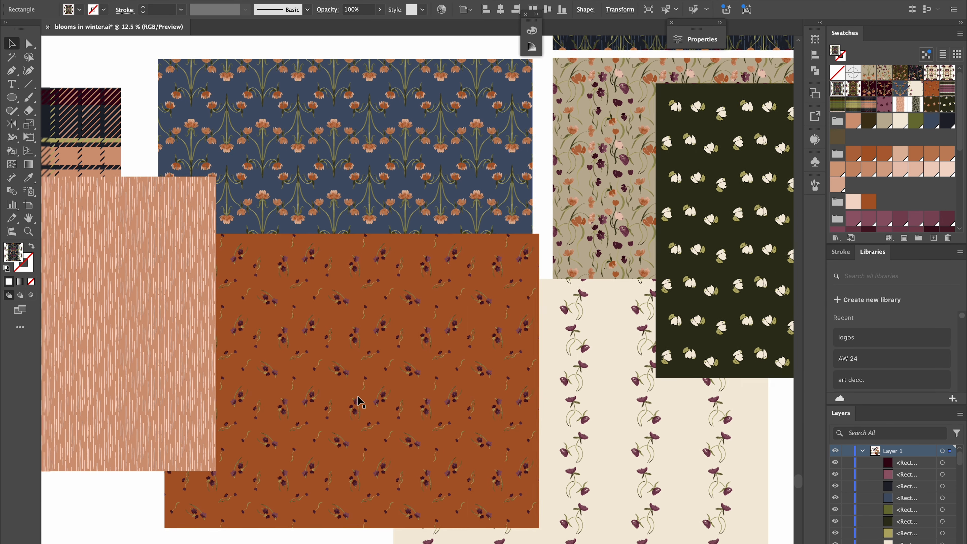
pyautogui.scroll(-1, 425, 355)
pyautogui.hscroll(-1, 426, 355)
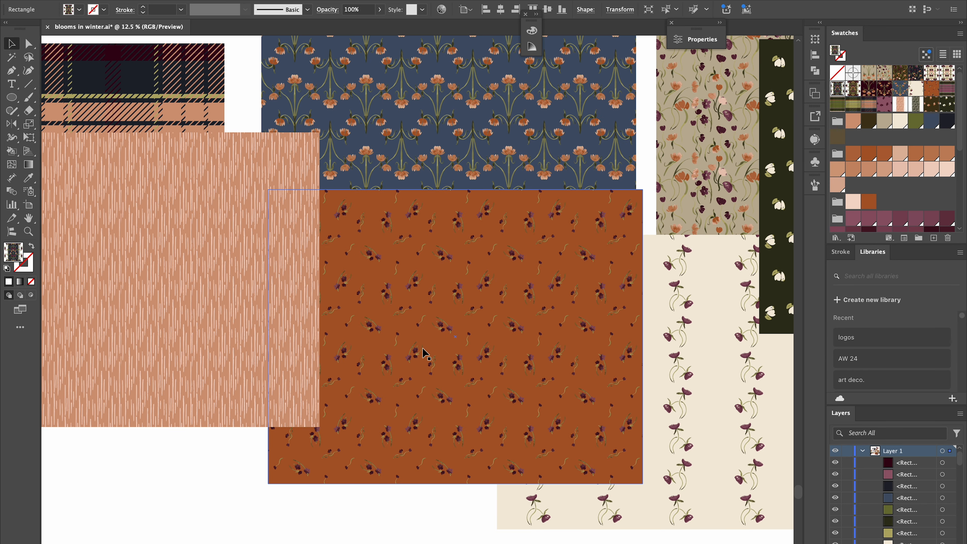
pyautogui.scroll(2, 620, 282)
pyautogui.hscroll(-2, 621, 282)
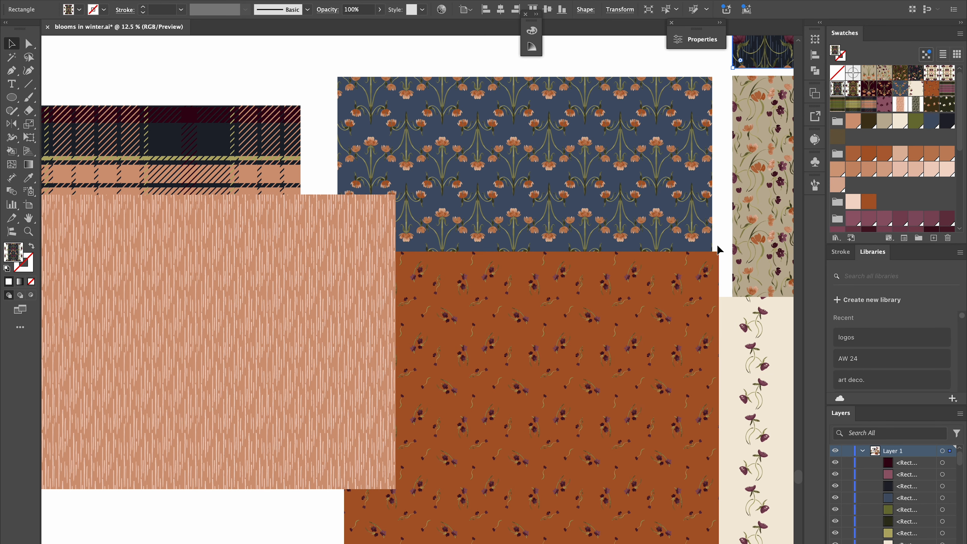
pyautogui.scroll(-1, 718, 246)
pyautogui.hscroll(1, 718, 246)
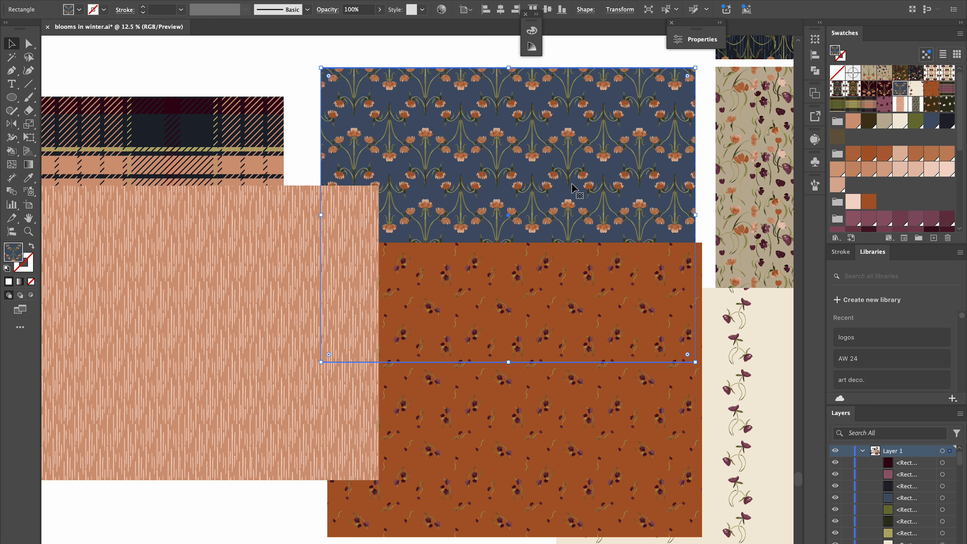
pyautogui.scroll(3, 574, 189)
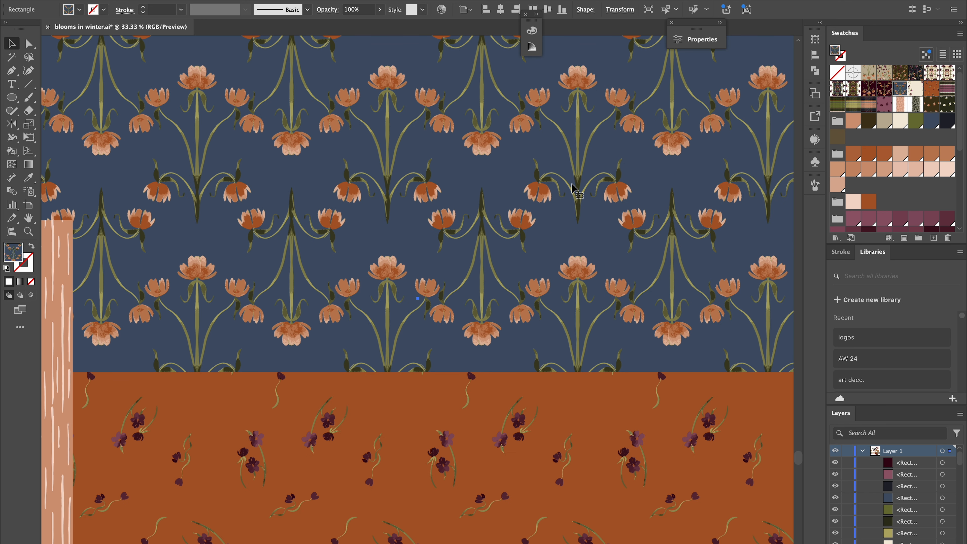
pyautogui.scroll(10, 575, 189)
pyautogui.hscroll(-3, 574, 189)
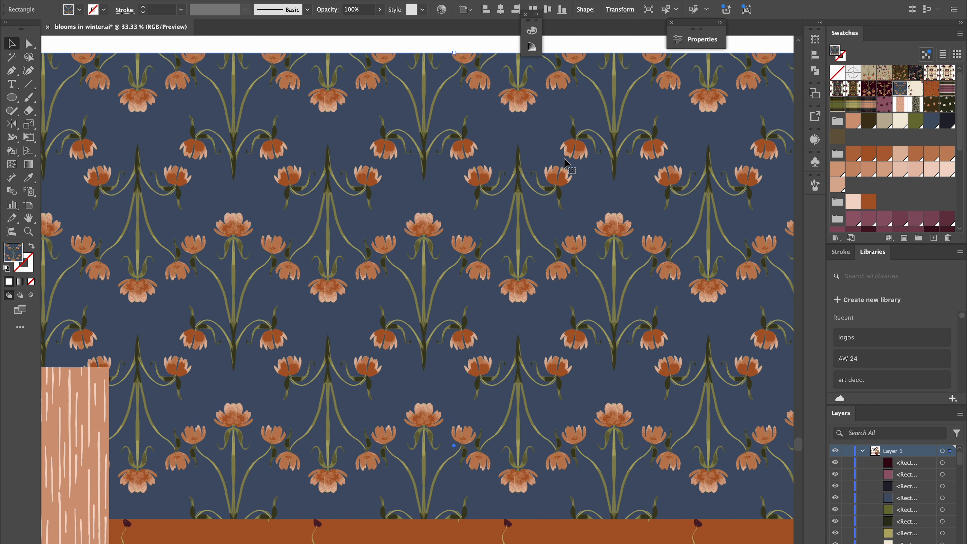
pyautogui.scroll(-9, 609, 278)
pyautogui.hscroll(5, 610, 277)
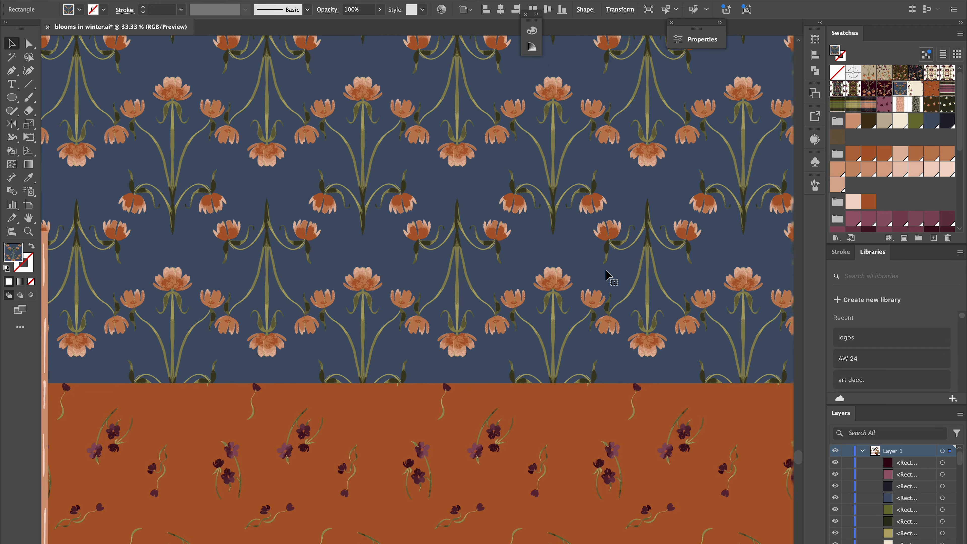
pyautogui.scroll(-20, 609, 277)
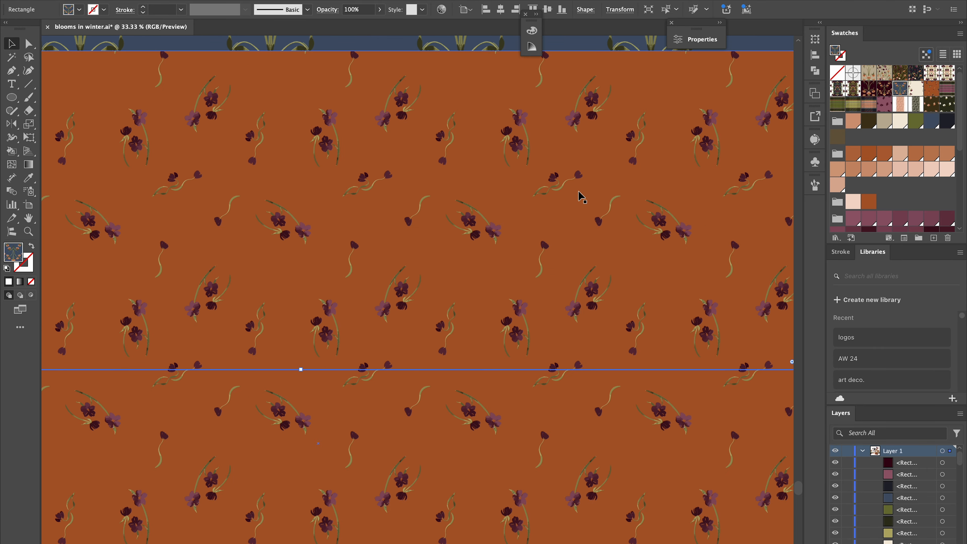
pyautogui.press('super+minus')
pyautogui.press('super+minus')
pyautogui.hscroll(20, 578, 191)
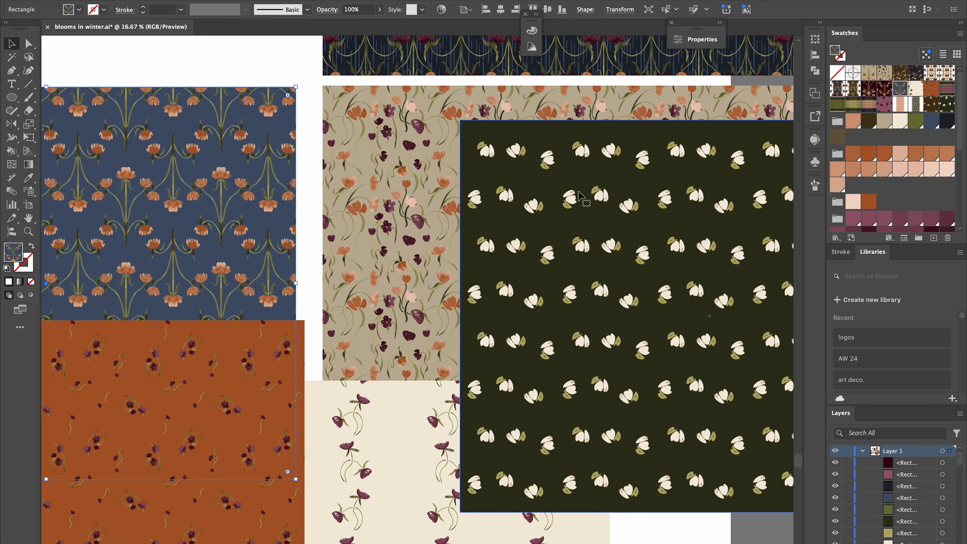
pyautogui.scroll(15, 578, 194)
pyautogui.press('super+equal')
pyautogui.press('super+equal')
pyautogui.press('super+equal')
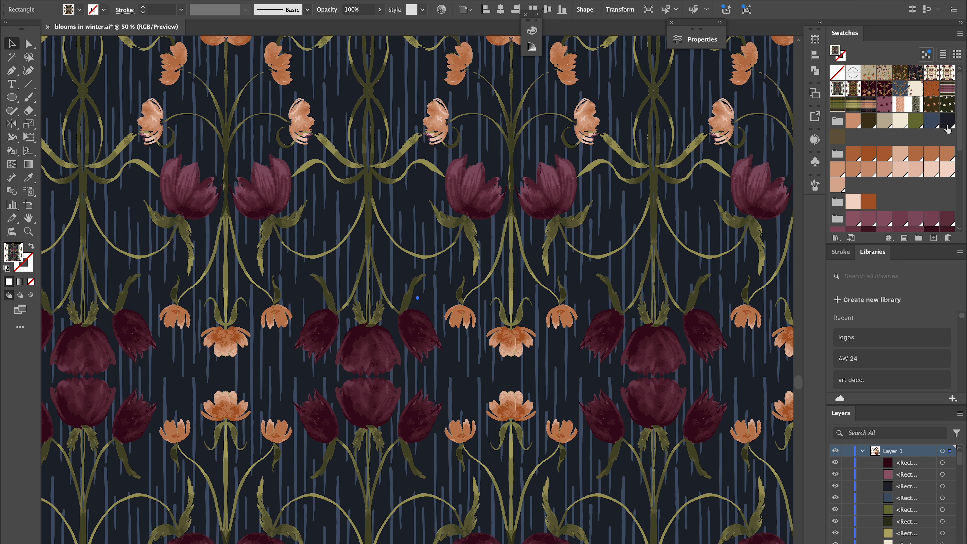
pyautogui.doubleClick(947, 121)
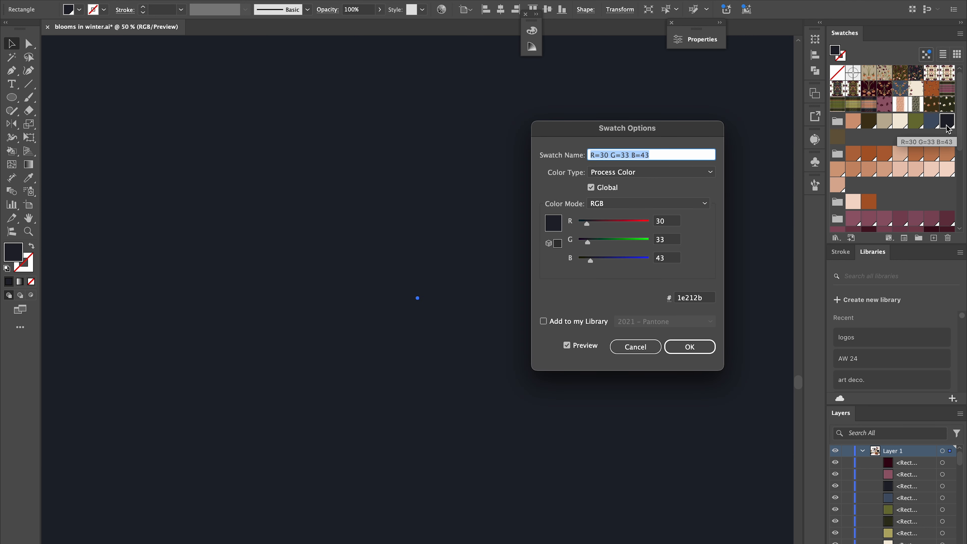
pyautogui.press('Escape')
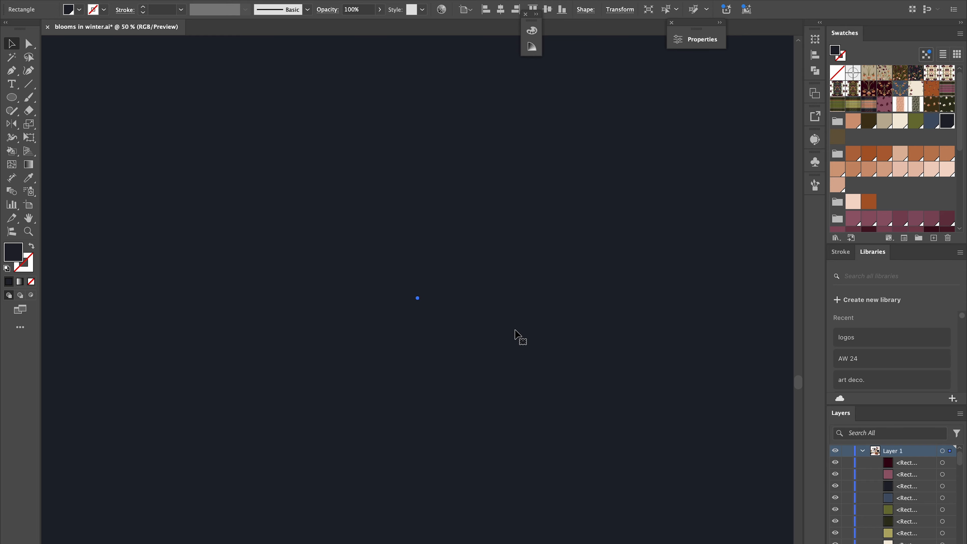
pyautogui.press('super+minus')
pyautogui.press('super+z')
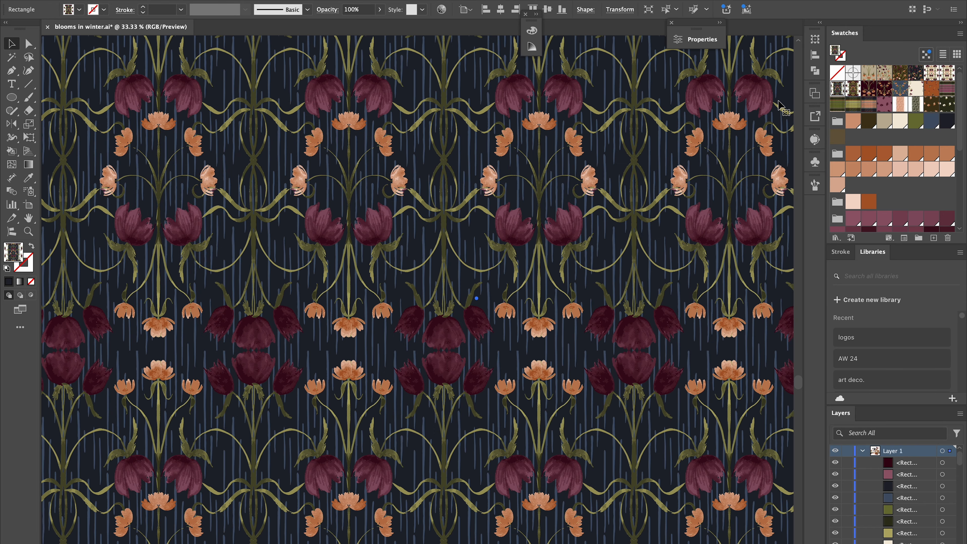
# With nothing selected, edit the dark navy global swatch in HSB color mode and set its brightness to 35%.
pyautogui.scroll(5, 781, 103)
pyautogui.click(673, 72)
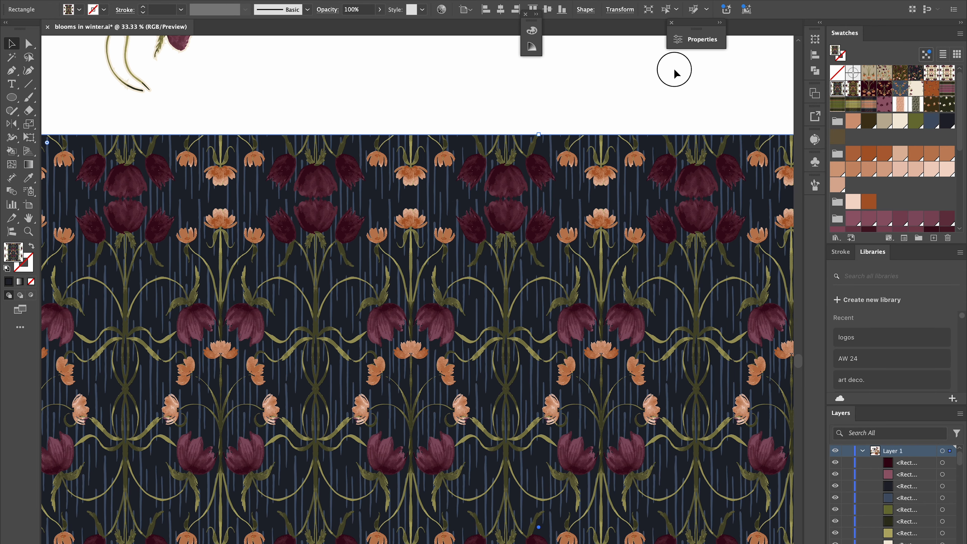
pyautogui.click(947, 119)
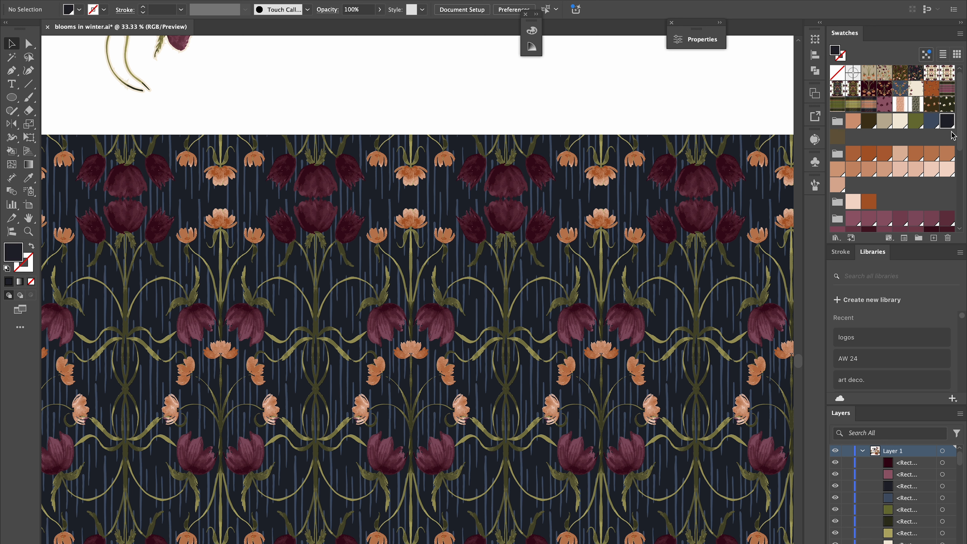
pyautogui.doubleClick(947, 126)
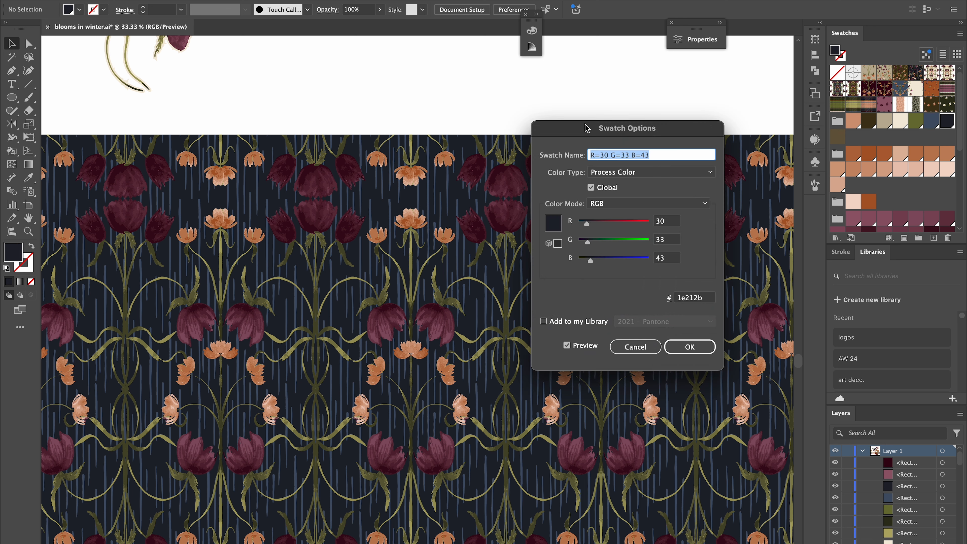
pyautogui.moveTo(586, 128); pyautogui.dragTo(591, 74)
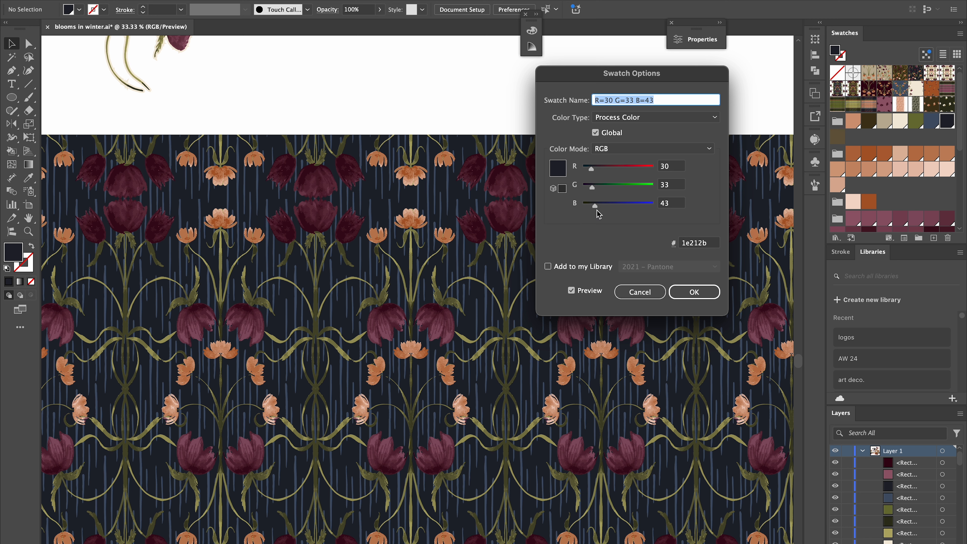
pyautogui.click(624, 150)
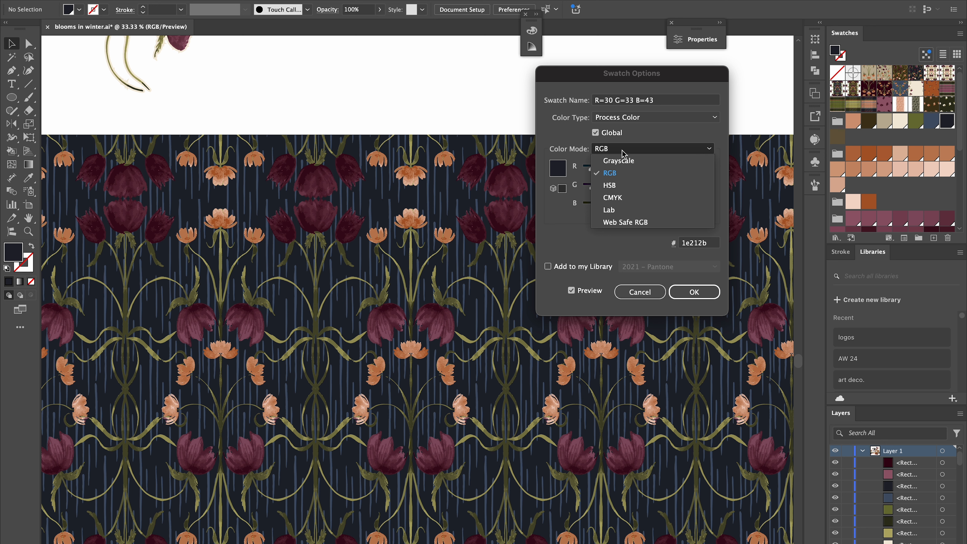
pyautogui.click(613, 187)
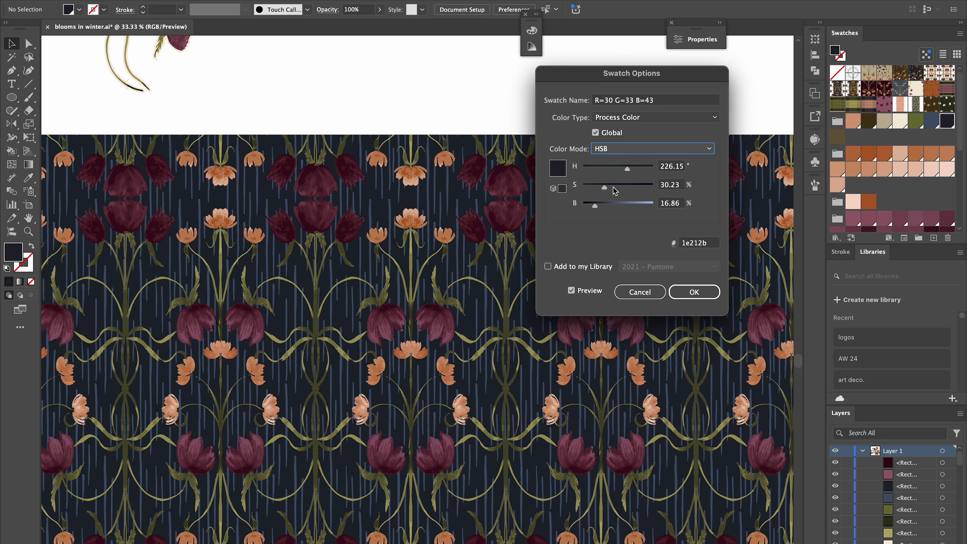
pyautogui.moveTo(596, 210); pyautogui.dragTo(644, 216)
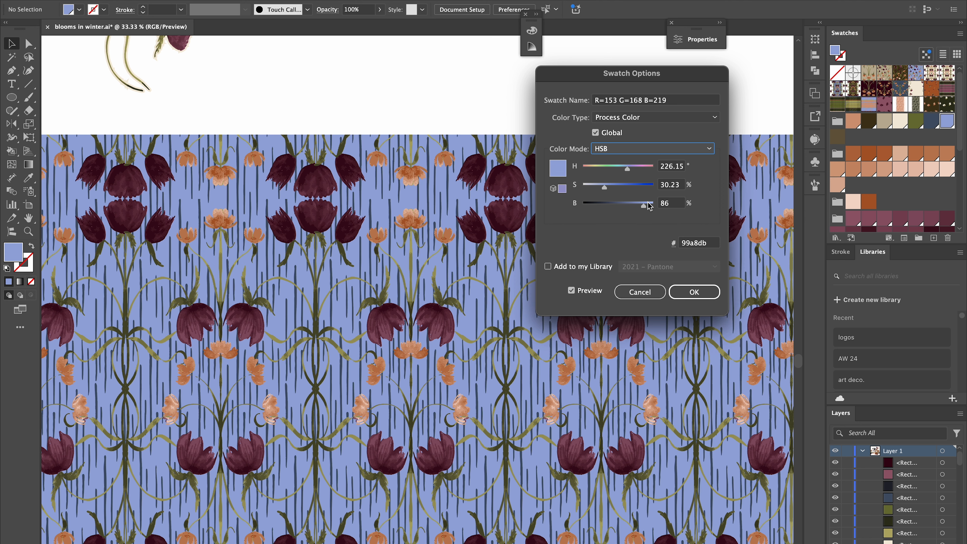
pyautogui.moveTo(645, 210); pyautogui.dragTo(617, 211)
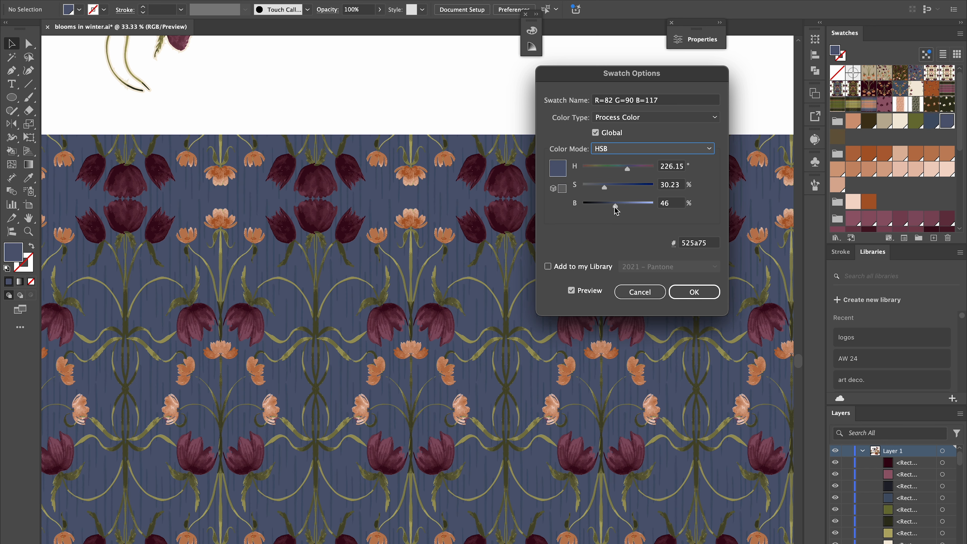
pyautogui.moveTo(617, 210); pyautogui.dragTo(611, 212)
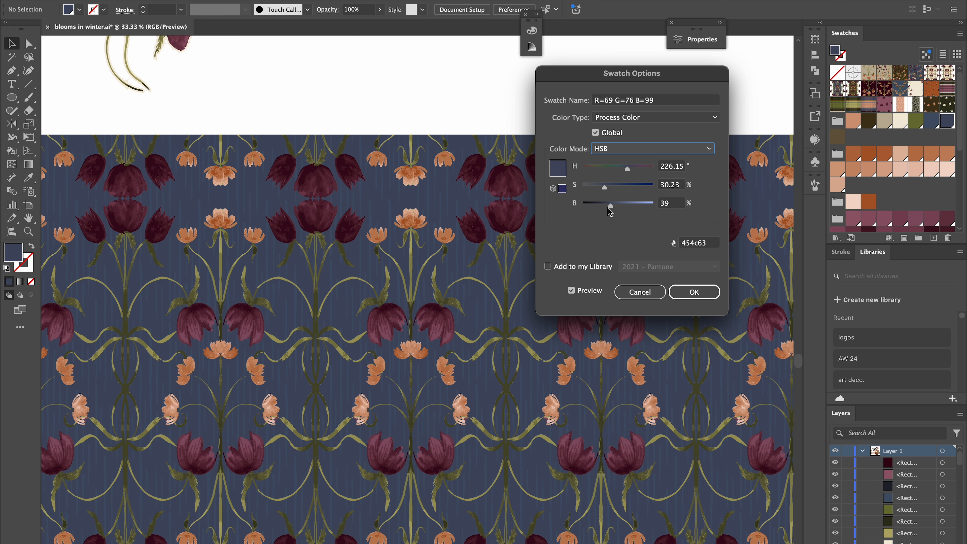
pyautogui.moveTo(611, 212); pyautogui.dragTo(608, 211)
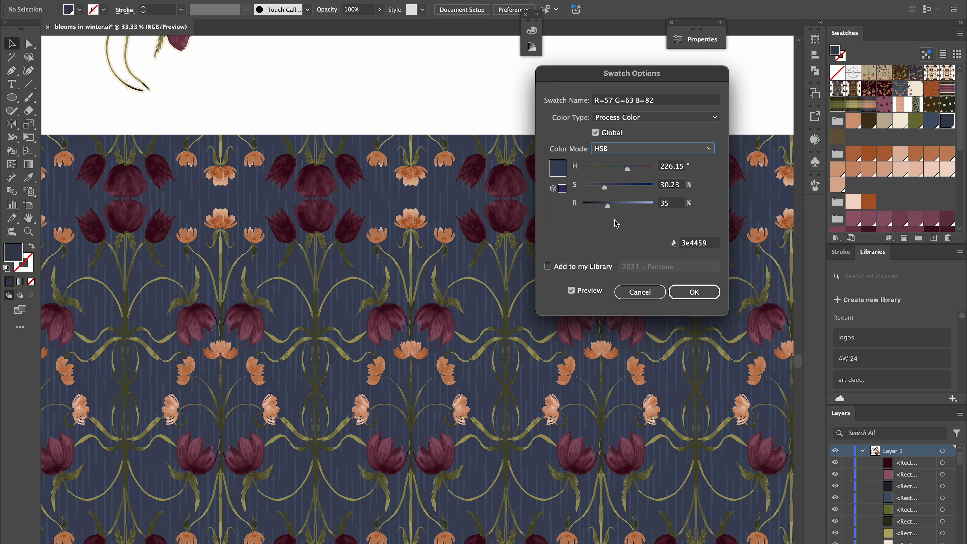
pyautogui.click(691, 293)
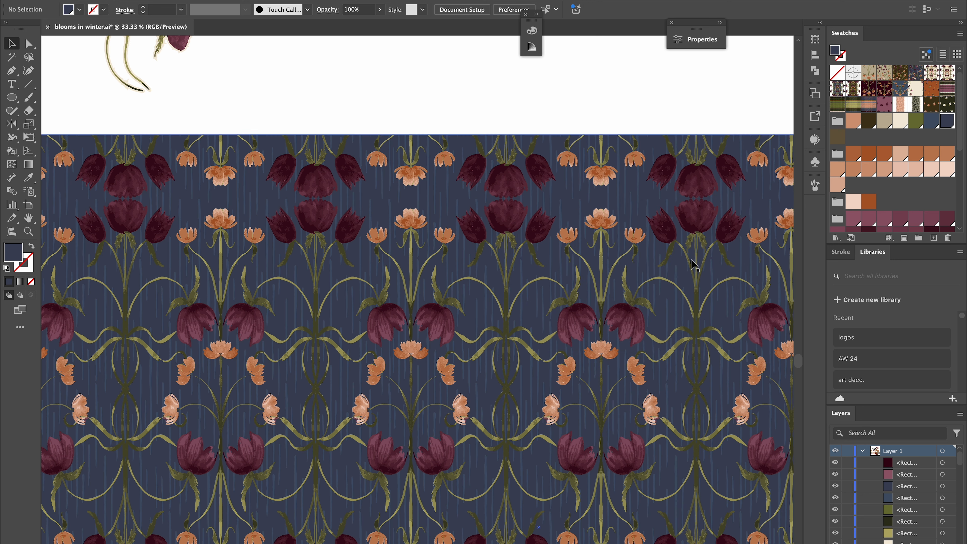
# Try filling the floral rectangle with the striped plaid pattern swatch, view it on the artboard, then undo the last two changes.
pyautogui.click(868, 105)
pyautogui.click(749, 198)
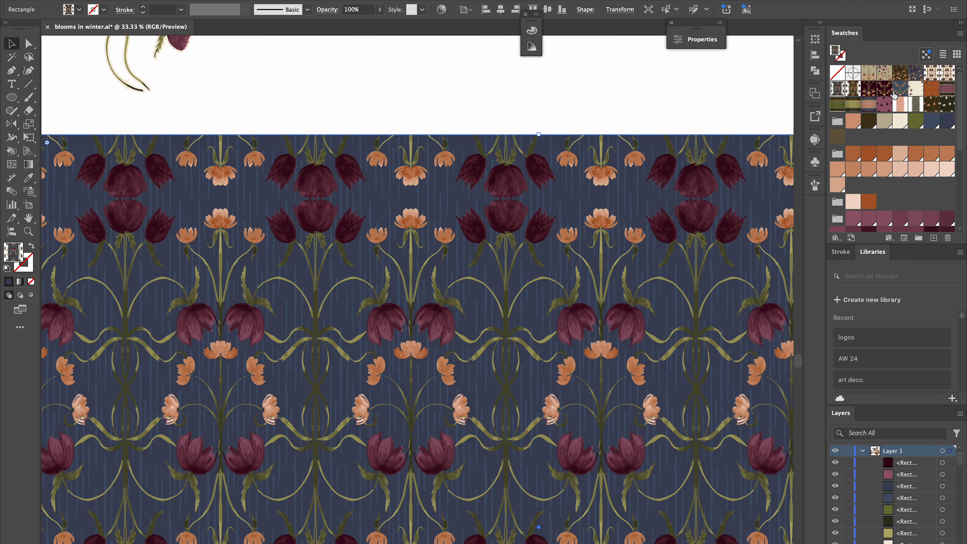
pyautogui.click(870, 108)
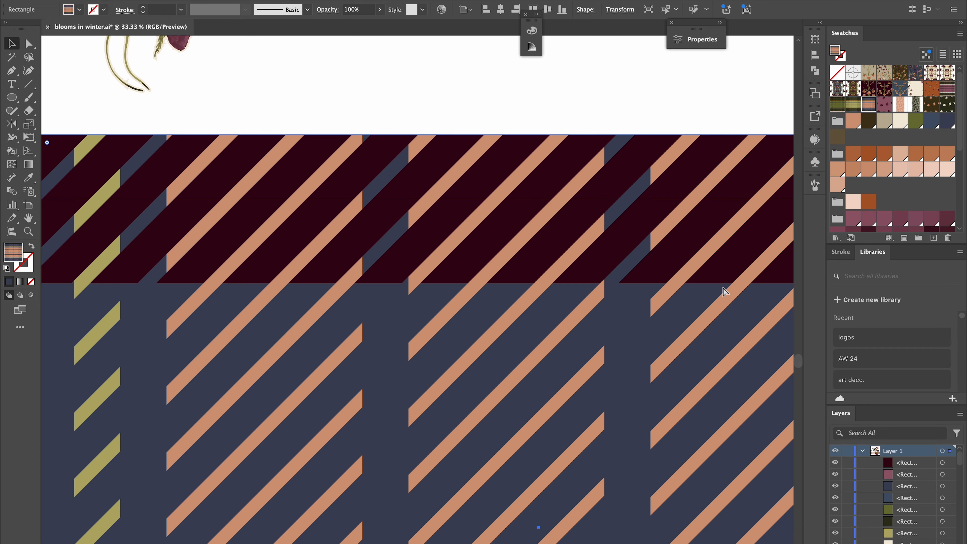
pyautogui.scroll(-5, 723, 292)
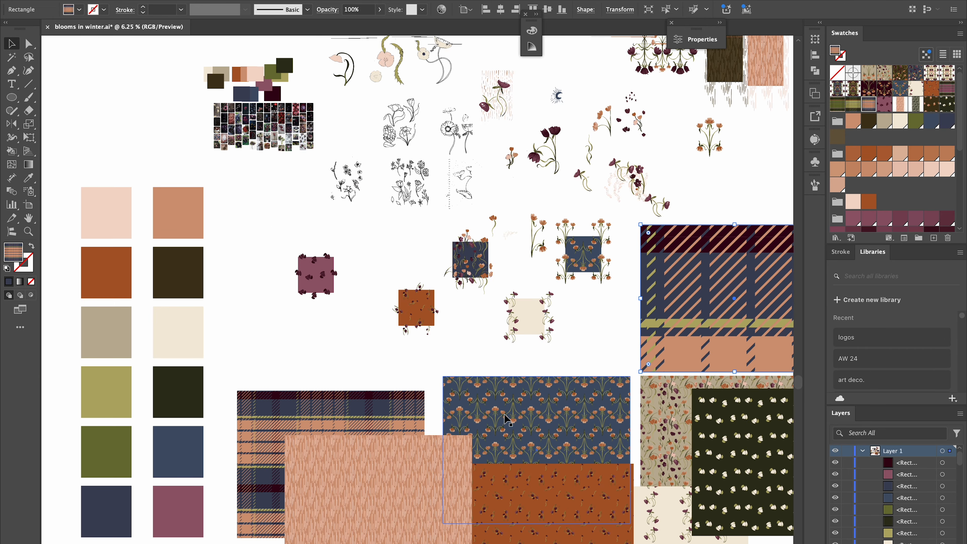
pyautogui.scroll(-3, 506, 426)
pyautogui.hscroll(-2, 507, 425)
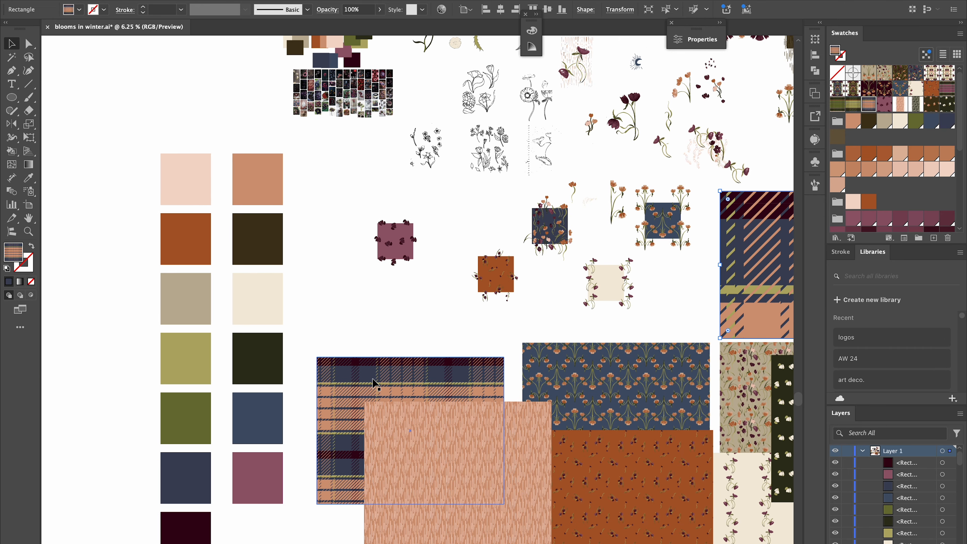
pyautogui.scroll(-3, 431, 348)
pyautogui.hscroll(-2, 431, 347)
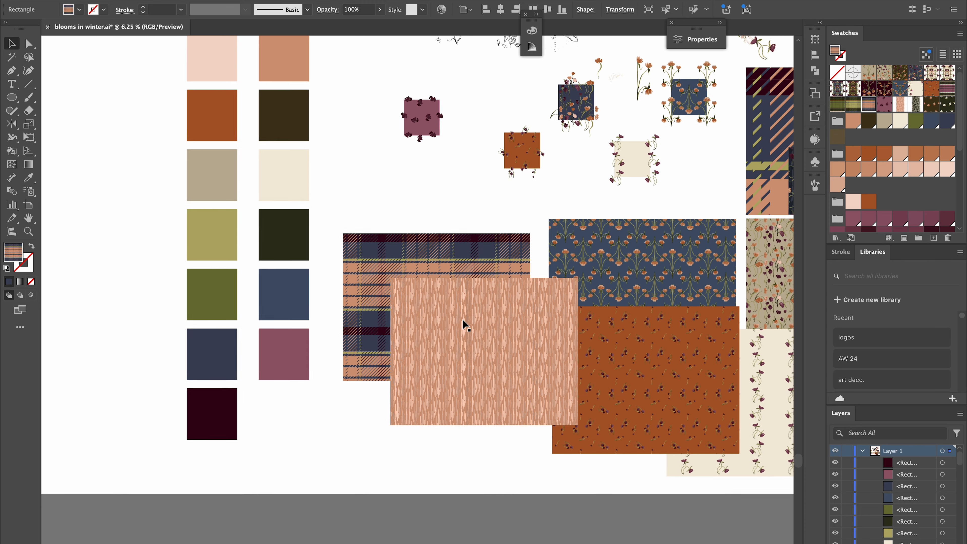
pyautogui.hscroll(4, 462, 322)
pyautogui.scroll(10, 465, 324)
pyautogui.hscroll(4, 465, 324)
pyautogui.hscroll(-3, 465, 324)
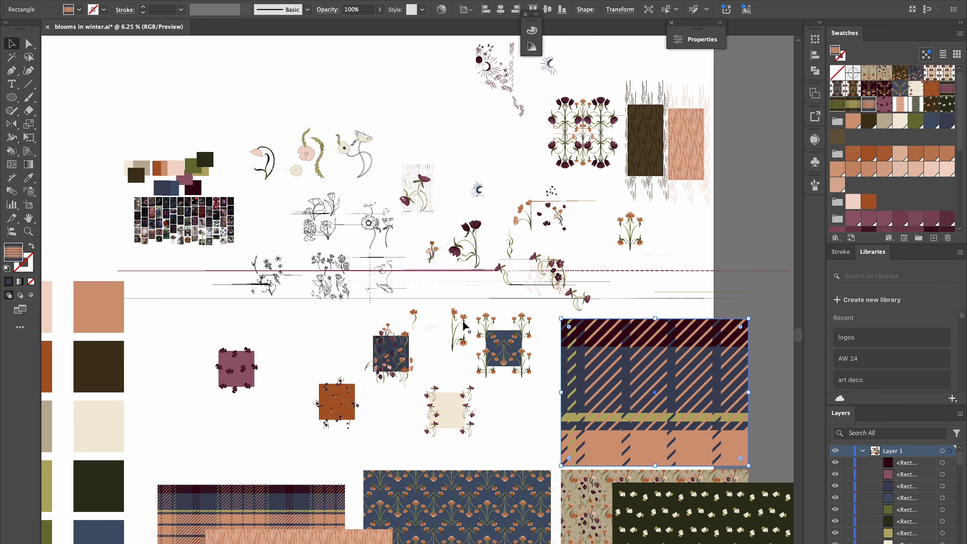
pyautogui.scroll(-2, 784, 396)
pyautogui.hscroll(-1, 784, 397)
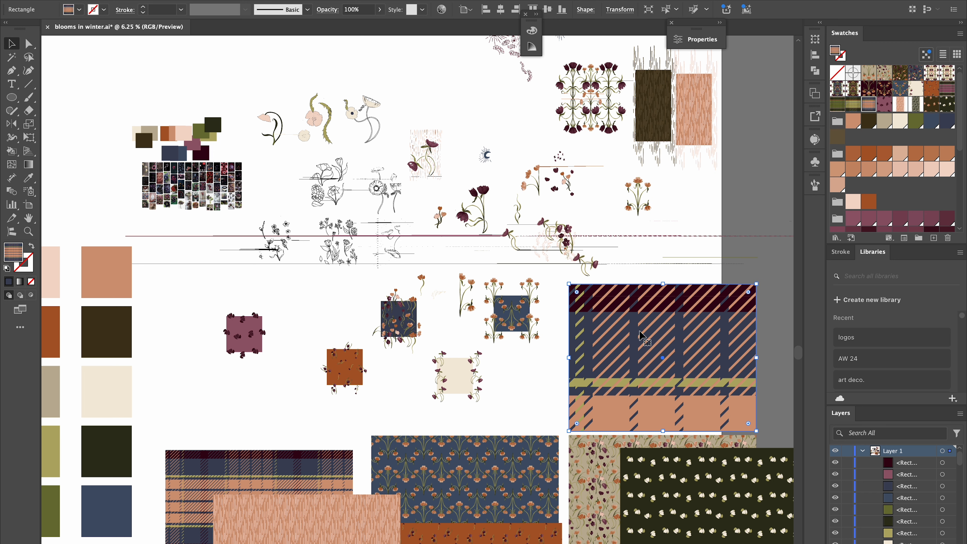
pyautogui.scroll(-8, 670, 364)
pyautogui.hscroll(-1, 670, 364)
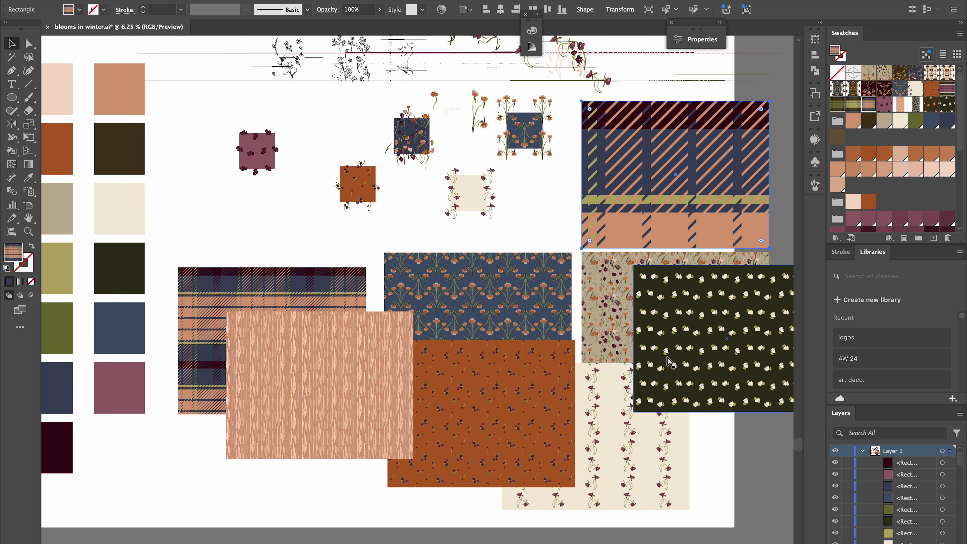
pyautogui.press('super+z')
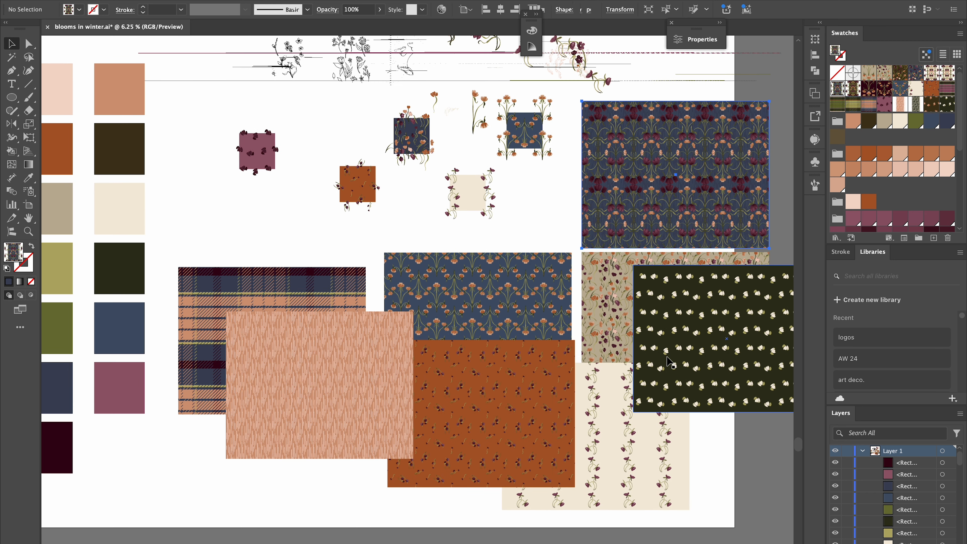
pyautogui.press('super+z')
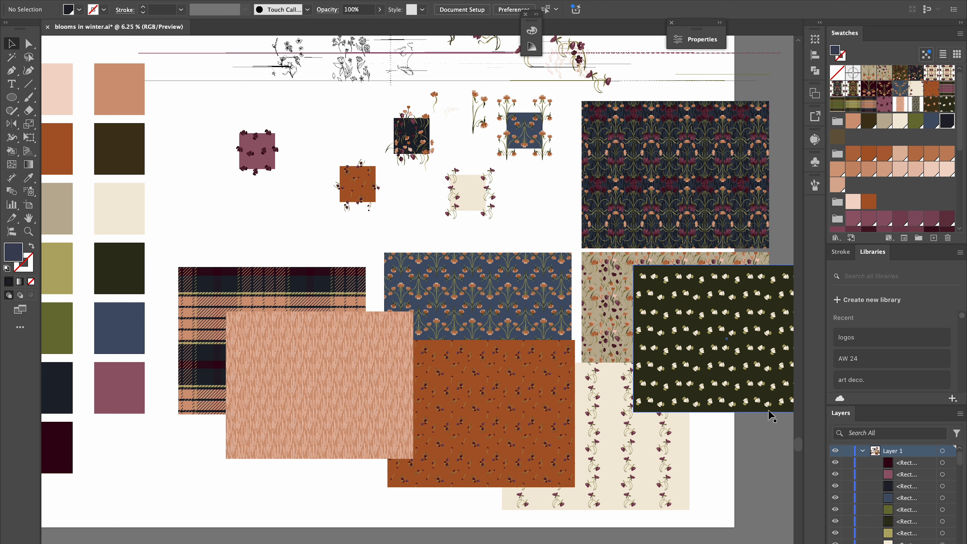
# Select and zoom in to examine the dark floral pattern with cream blossoms.
pyautogui.hscroll(5, 759, 375)
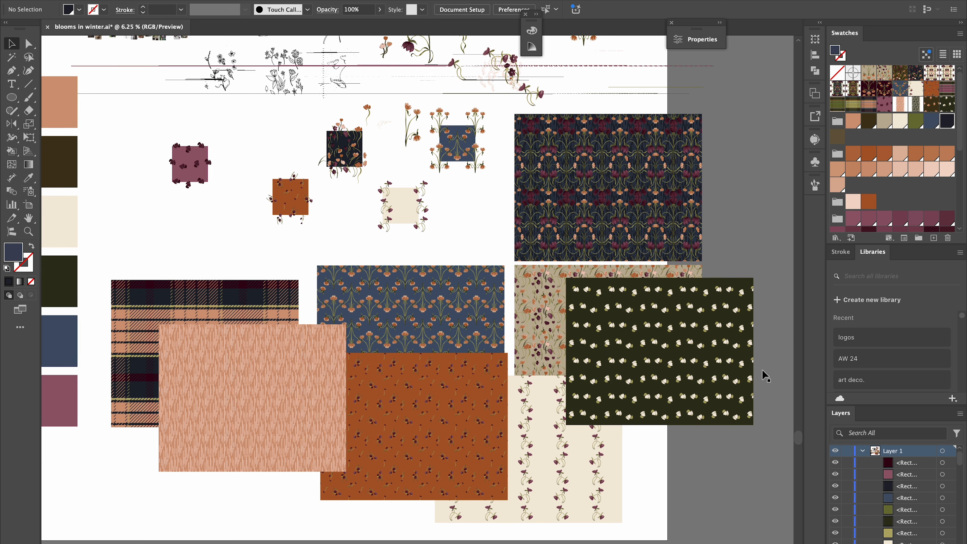
pyautogui.scroll(-2, 759, 376)
pyautogui.click(641, 306)
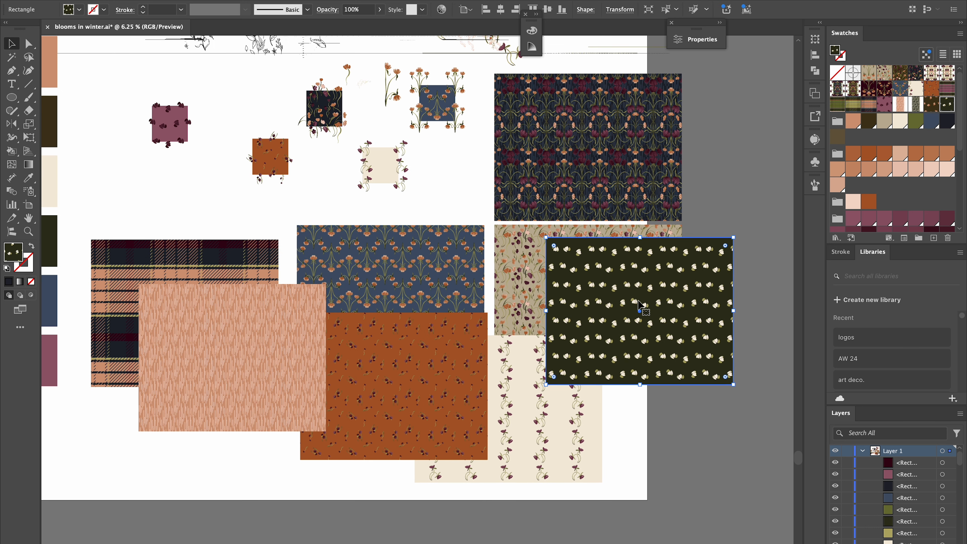
pyautogui.scroll(6, 642, 306)
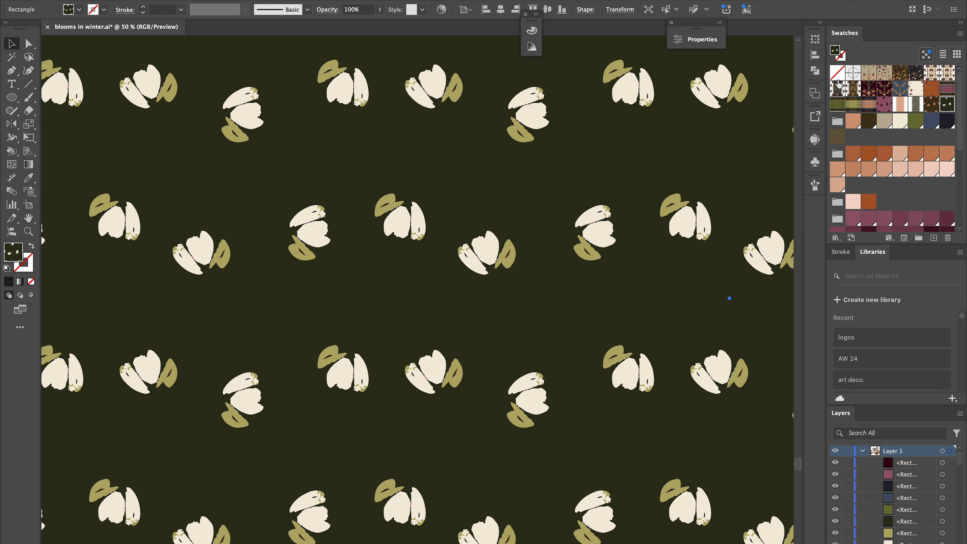
pyautogui.click(907, 204)
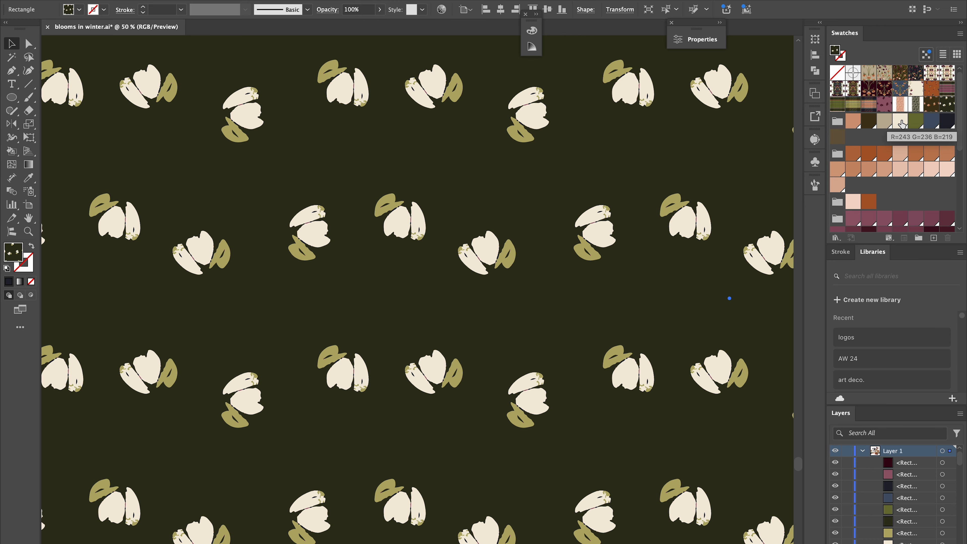
pyautogui.scroll(10, 652, 104)
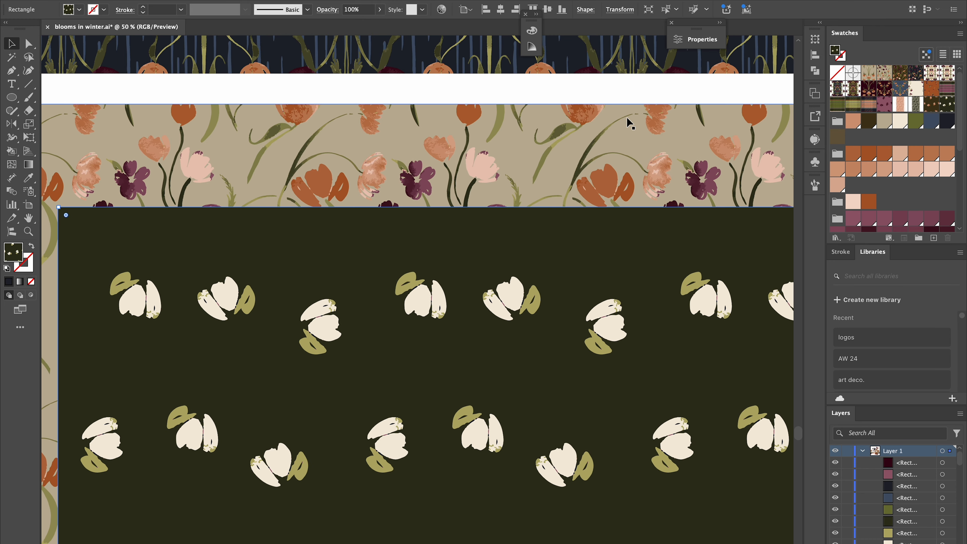
# With nothing selected, try raising the cream global swatch's saturation to 26% in Swatch Options, then cancel.
pyautogui.click(595, 80)
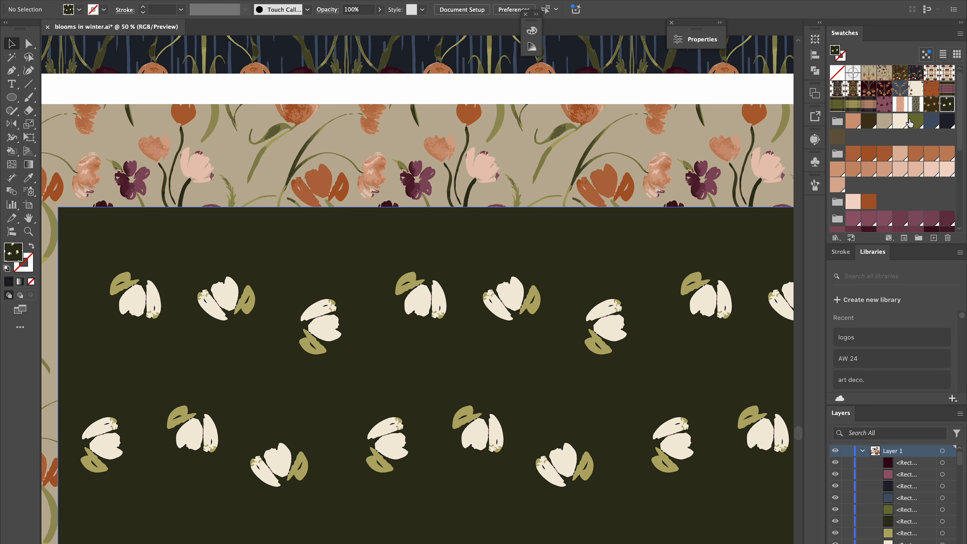
pyautogui.click(902, 122)
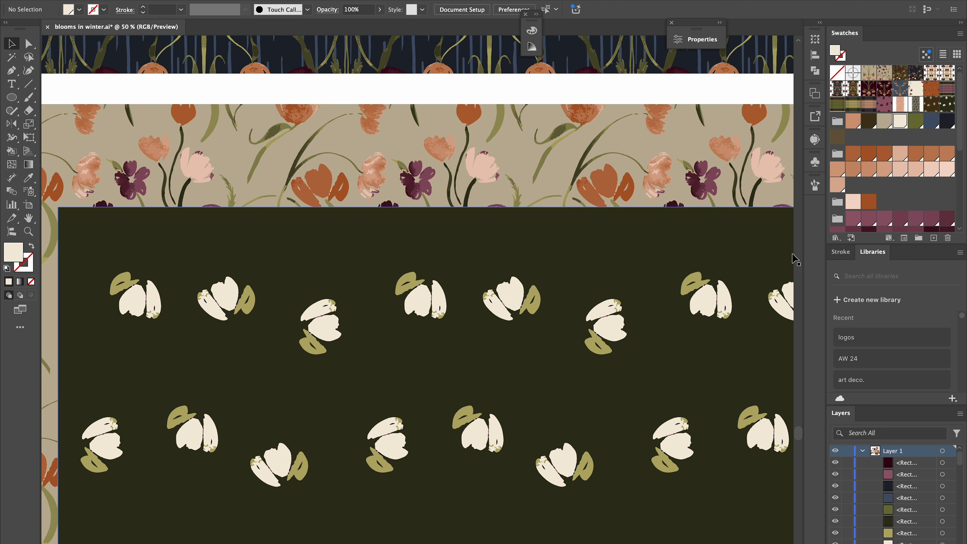
pyautogui.doubleClick(902, 122)
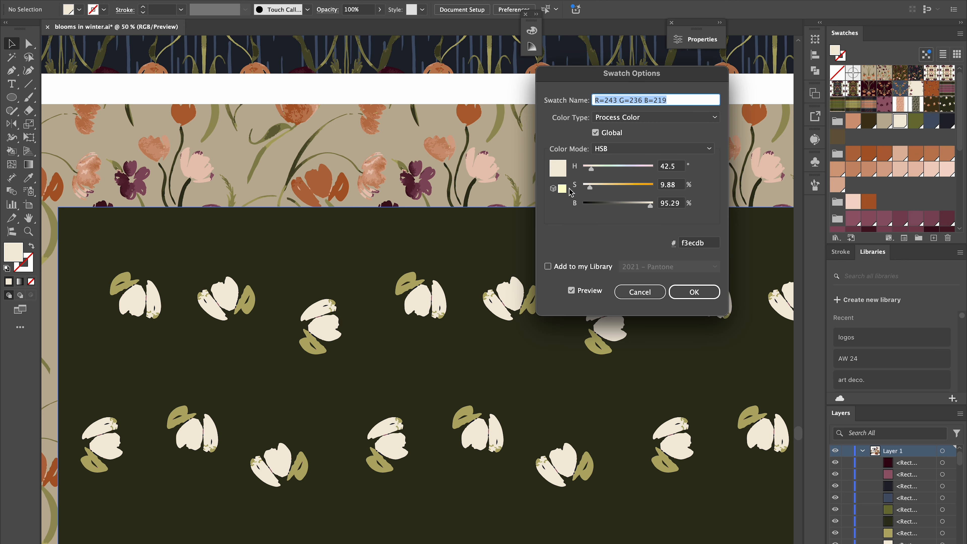
pyautogui.moveTo(592, 187); pyautogui.dragTo(603, 187)
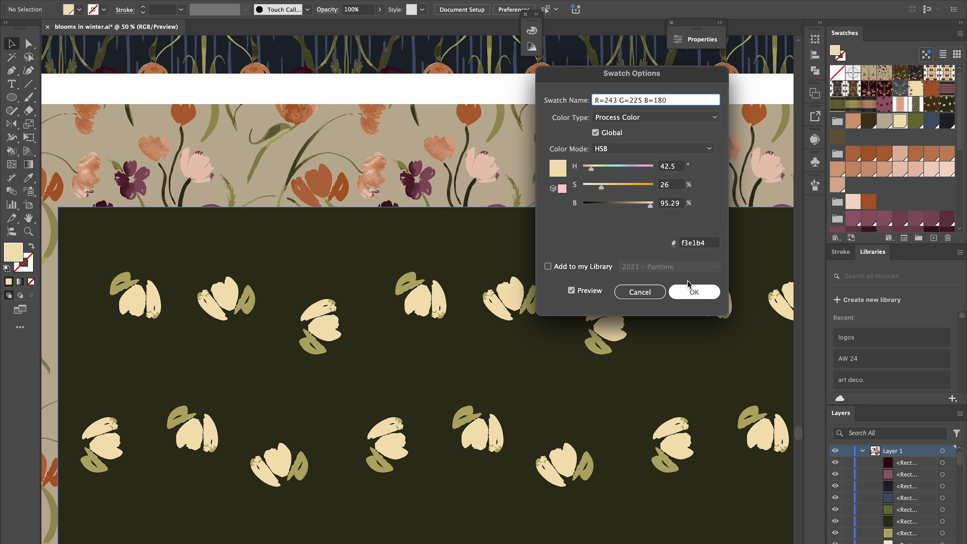
pyautogui.click(642, 291)
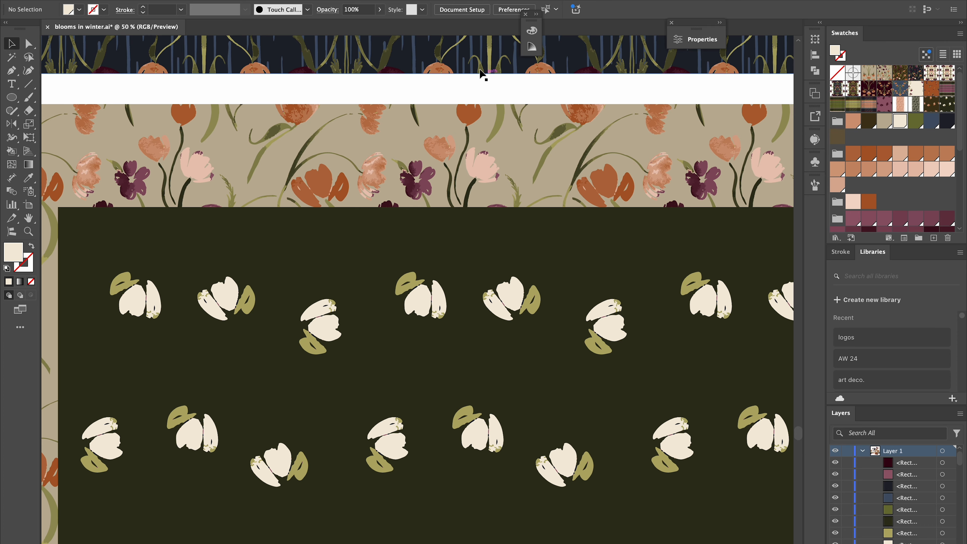
# Zoom out and browse the document's patterns and the swatch groups.
pyautogui.hscroll(-6, 519, 168)
pyautogui.scroll(-3, 518, 169)
pyautogui.press('super+minus')
pyautogui.press('super+minus')
pyautogui.press('super+minus')
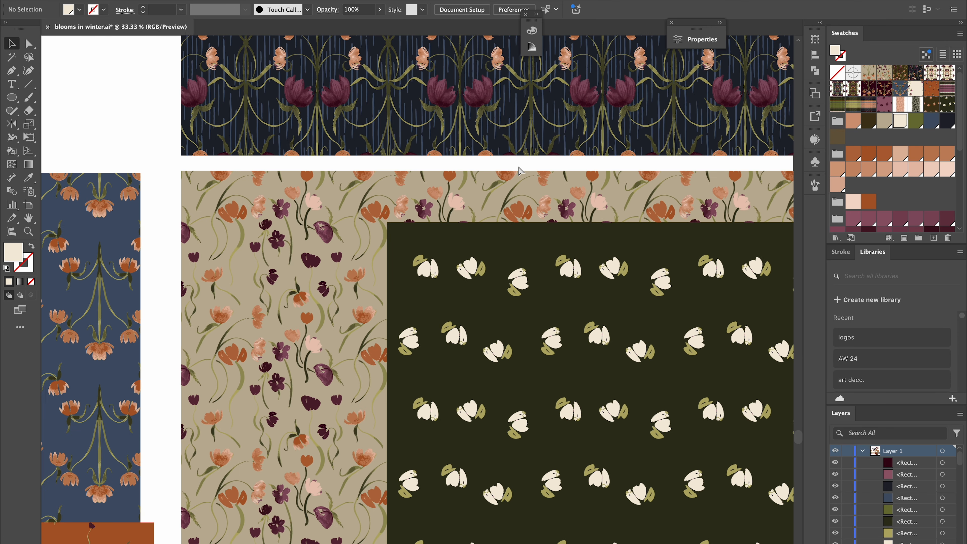
pyautogui.press('super+minus')
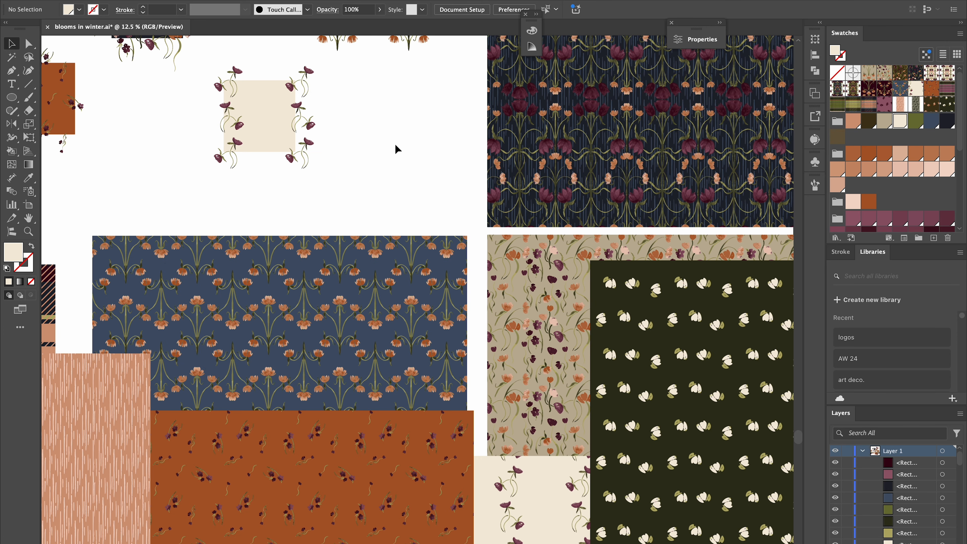
pyautogui.scroll(-10, 642, 121)
pyautogui.hscroll(-6, 641, 121)
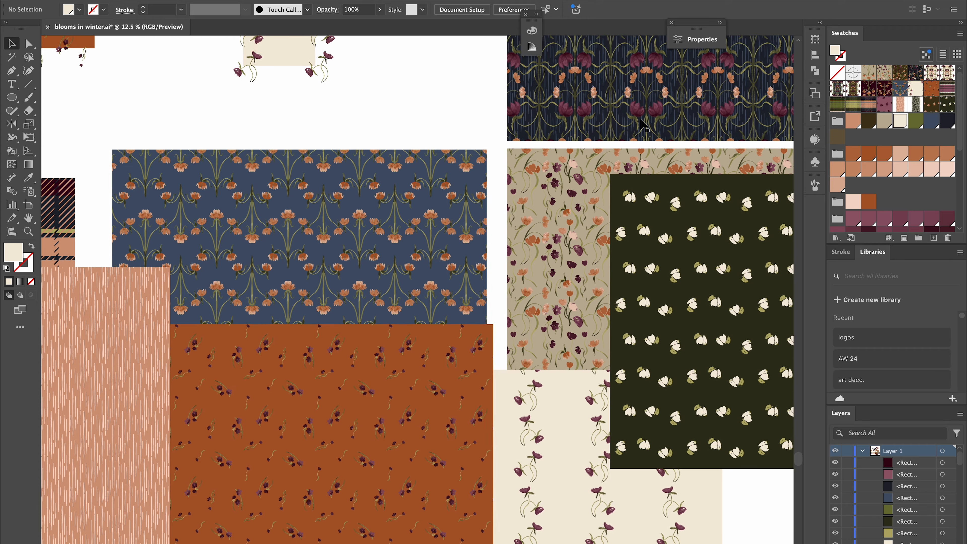
pyautogui.scroll(20, 641, 119)
pyautogui.hscroll(-10, 640, 119)
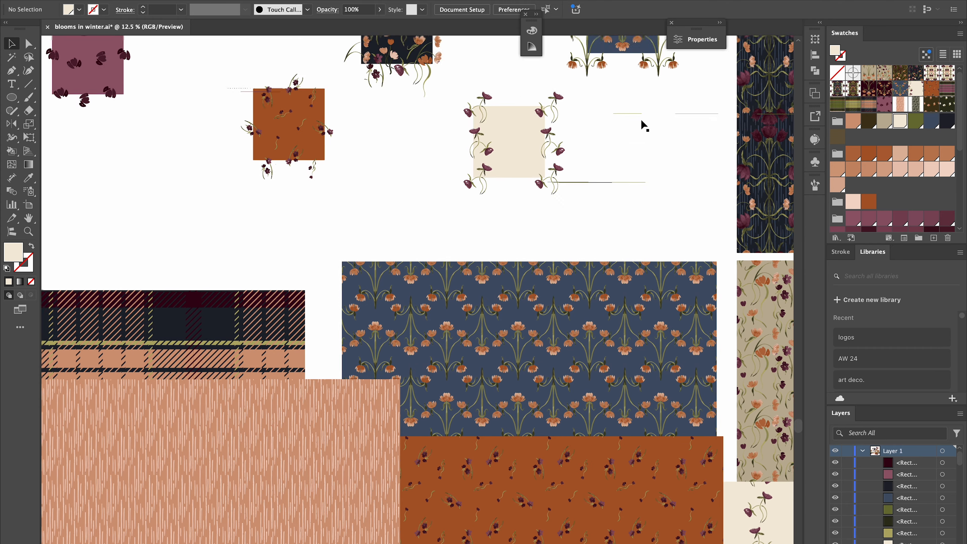
pyautogui.scroll(-20, 641, 118)
pyautogui.hscroll(10, 642, 118)
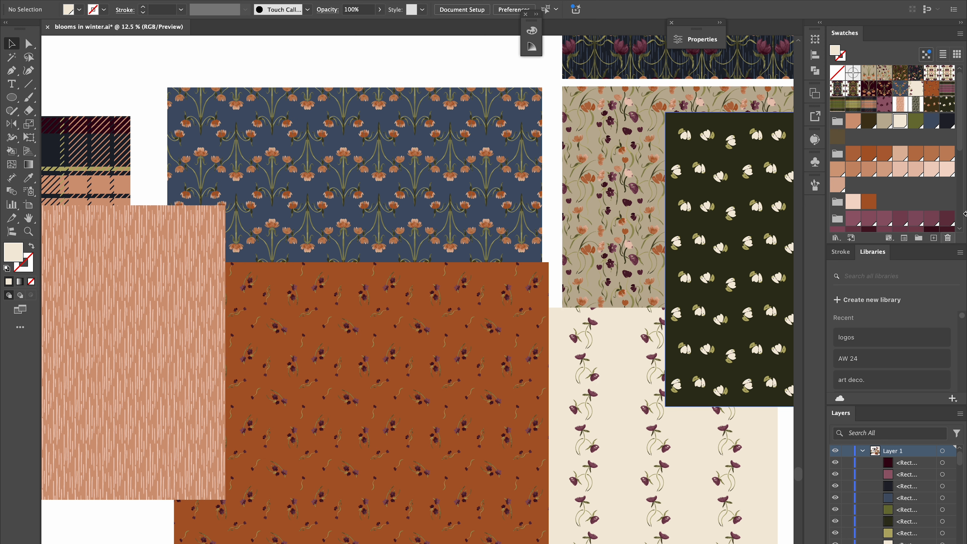
pyautogui.scroll(-5, 910, 209)
pyautogui.scroll(-3, 910, 210)
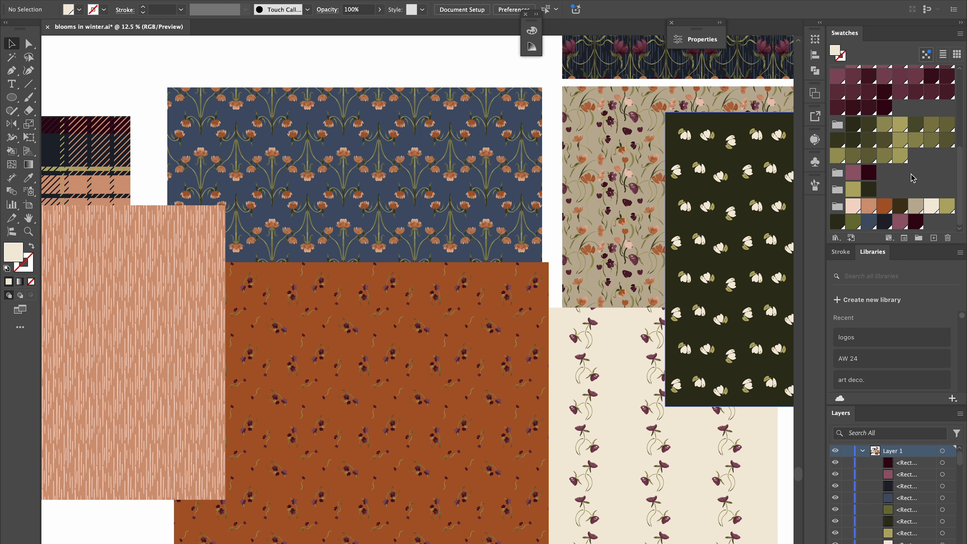
pyautogui.scroll(3, 913, 178)
pyautogui.scroll(-3, 913, 178)
pyautogui.scroll(5, 776, 168)
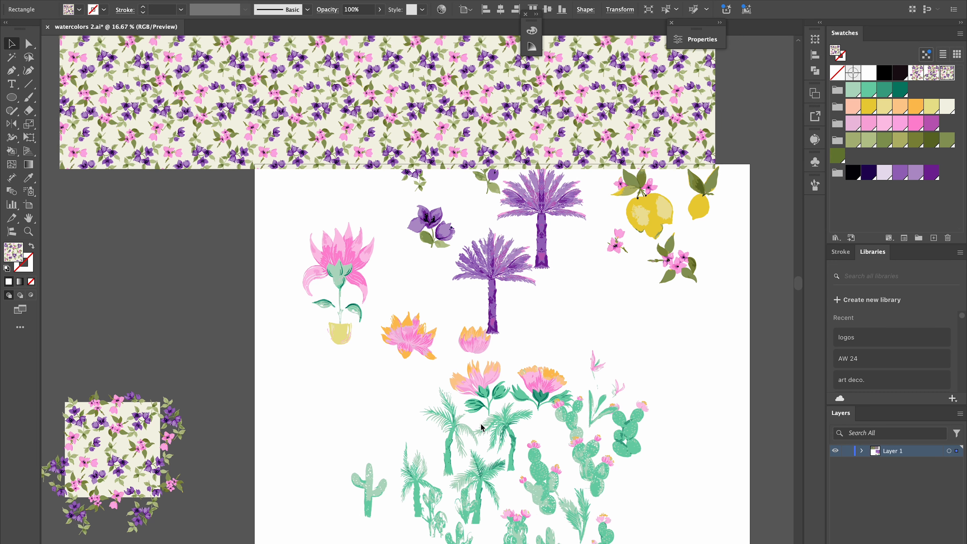
pyautogui.scroll(3, 533, 316)
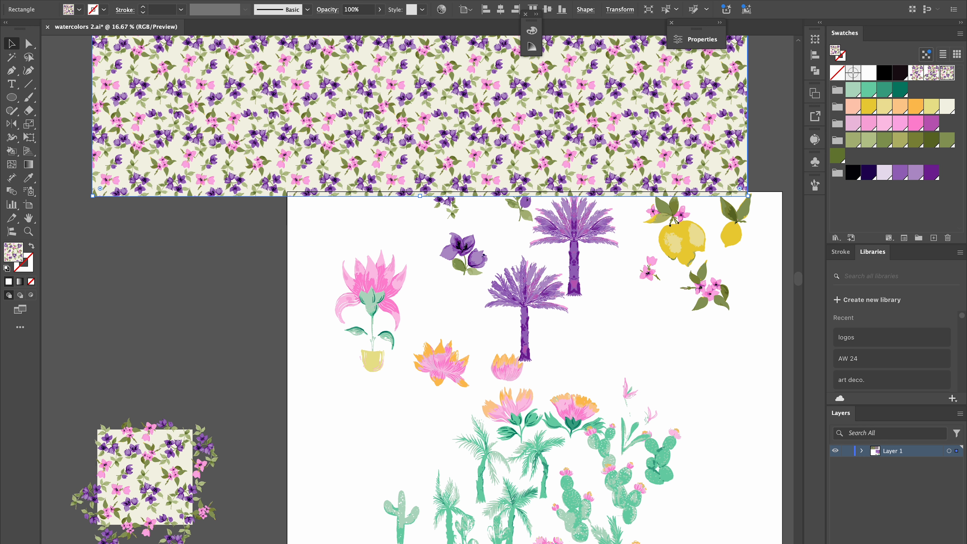
# Run the Recolor Pattern.jsx script from the Samantha_Scripts folder inside Adobe Illustrator 2021's Presets scripts.
pyautogui.click(78, 1)
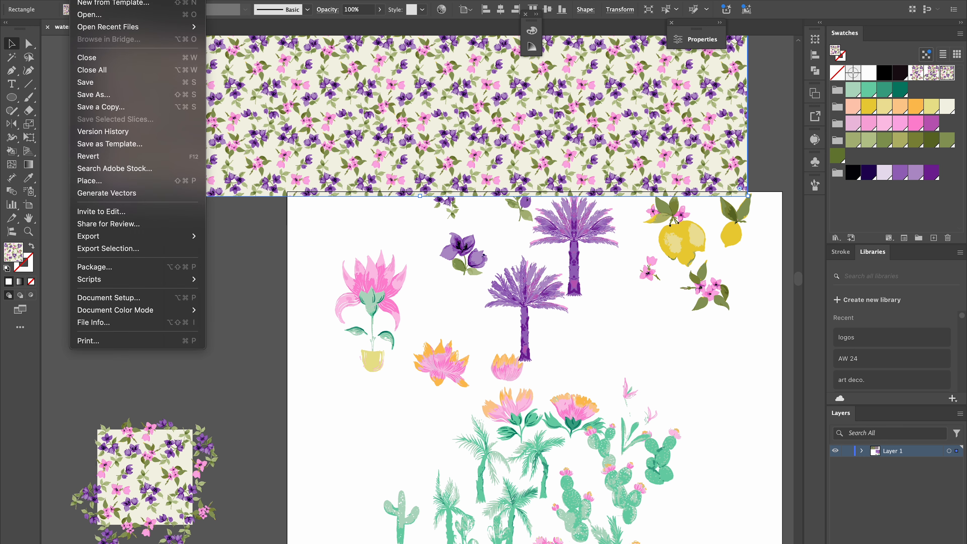
pyautogui.moveTo(134, 281)
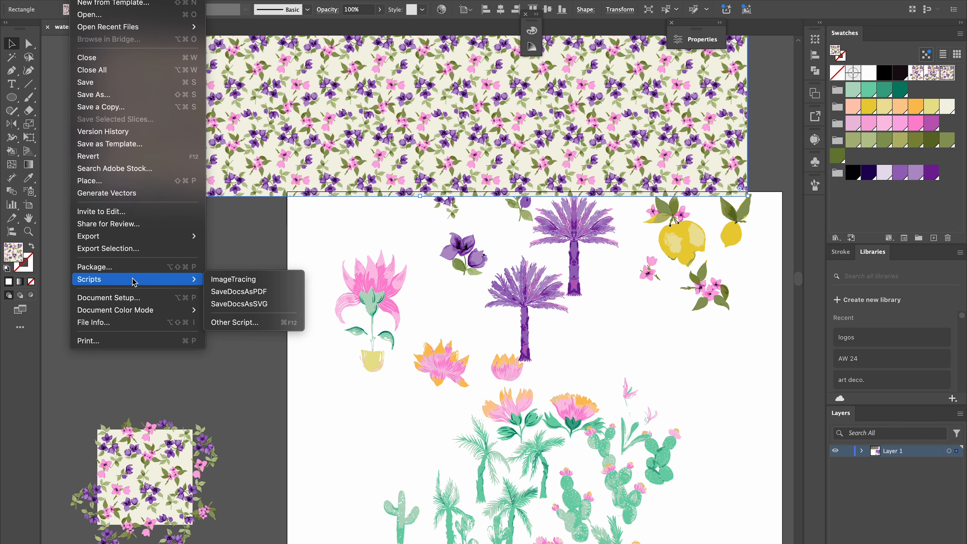
pyautogui.click(244, 323)
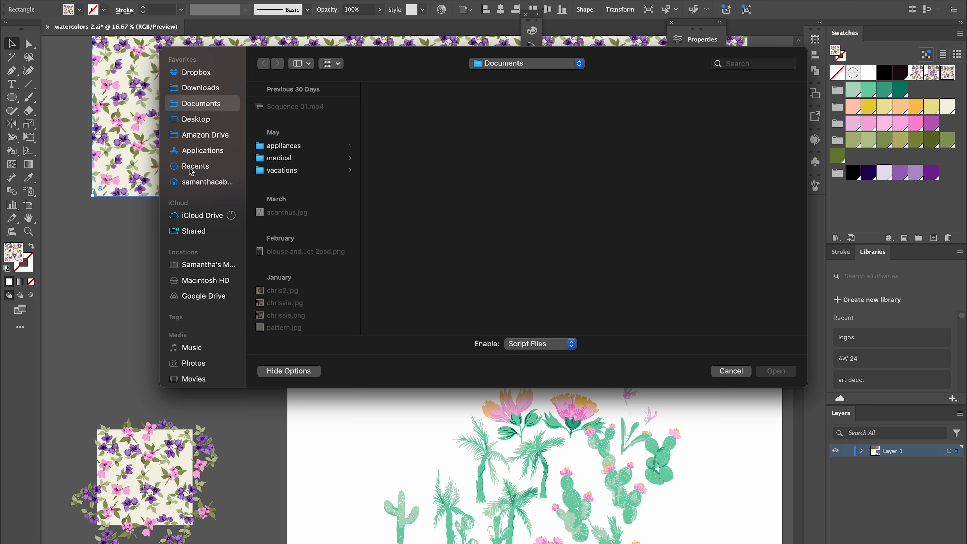
pyautogui.click(195, 152)
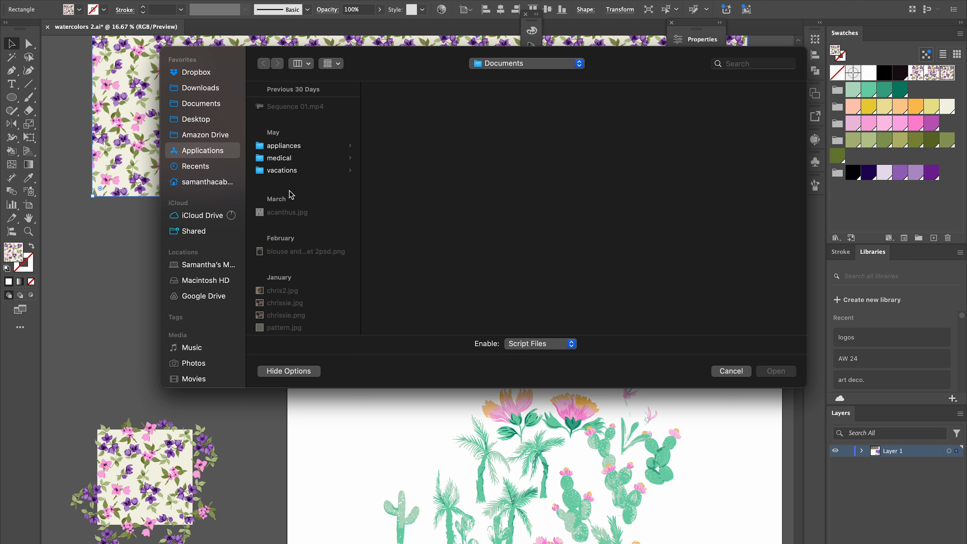
pyautogui.scroll(-8, 315, 304)
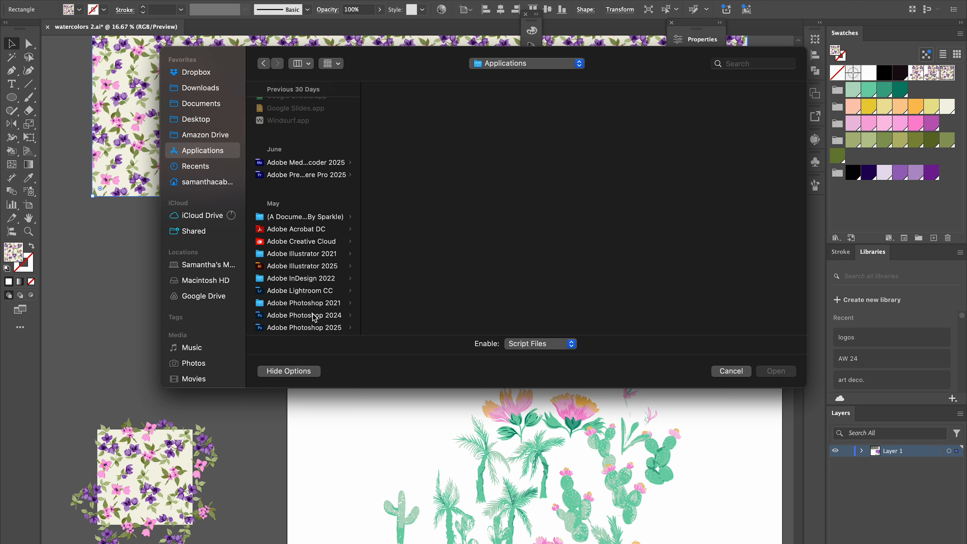
pyautogui.click(290, 220)
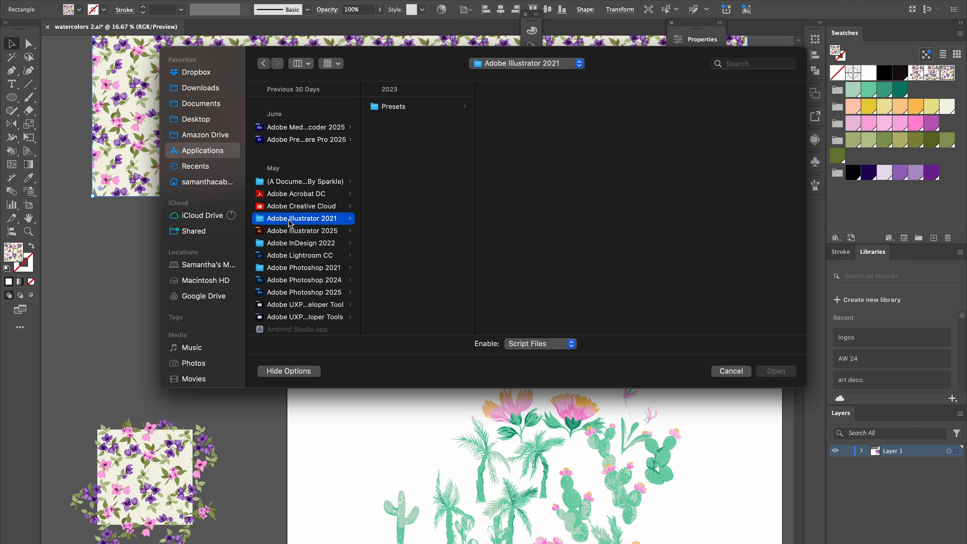
pyautogui.press('Right')
pyautogui.press('Right')
pyautogui.press('Right')
pyautogui.press('Right')
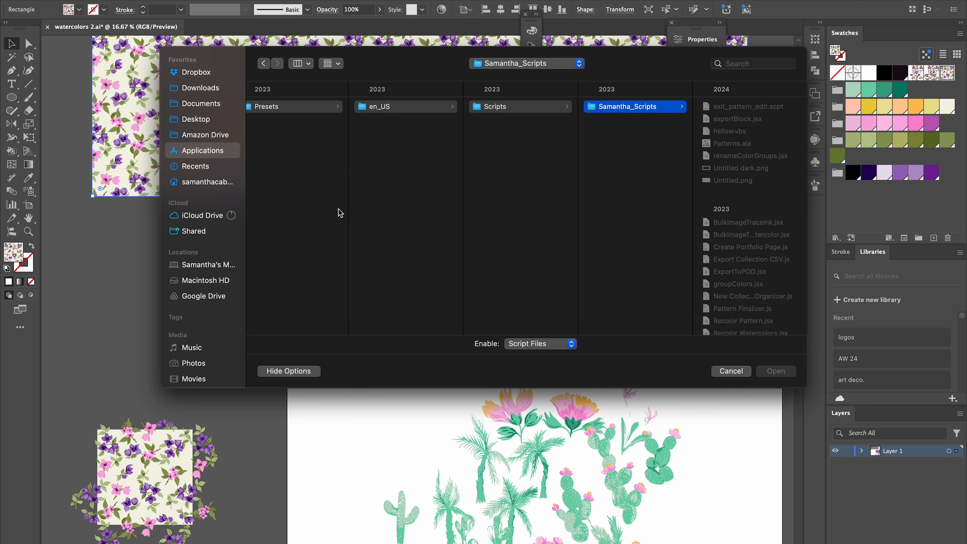
pyautogui.scroll(-2, 737, 323)
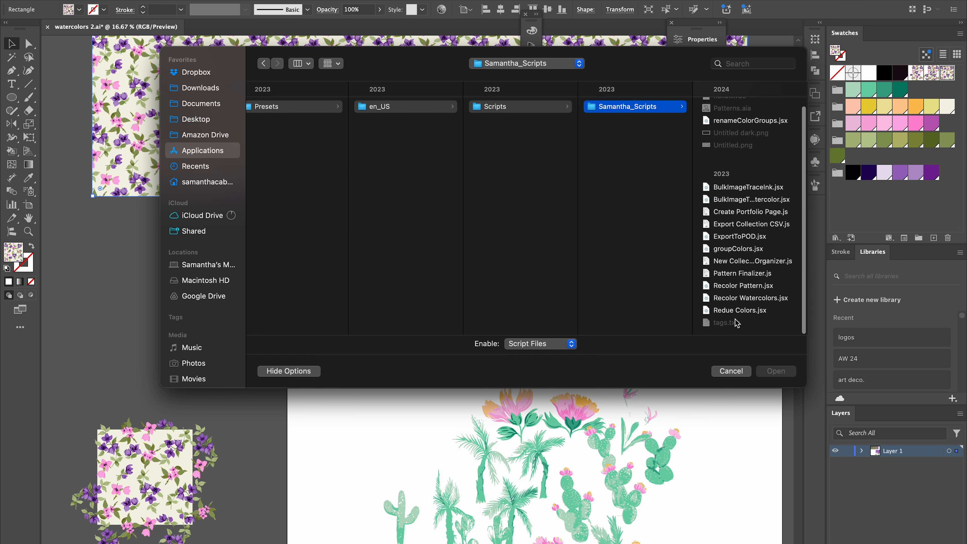
pyautogui.click(736, 286)
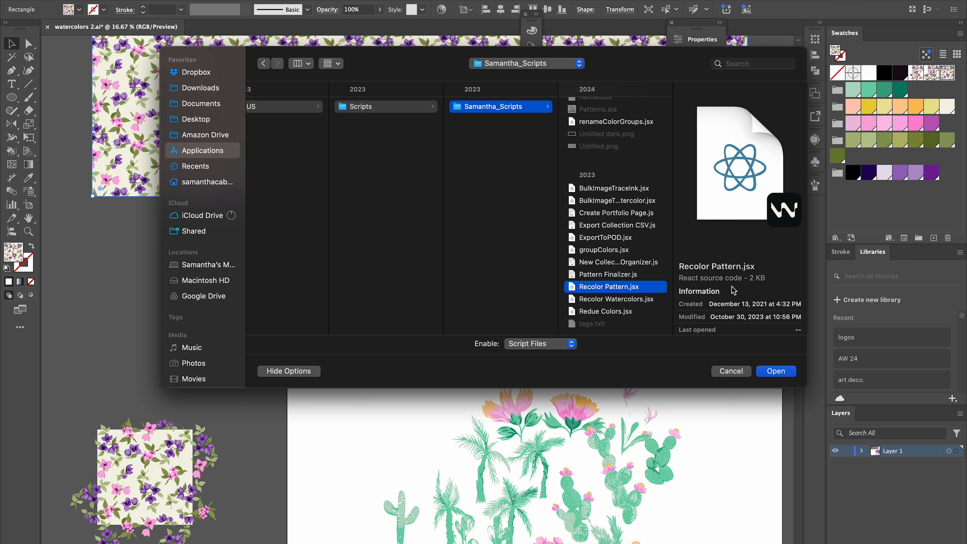
pyautogui.doubleClick(737, 286)
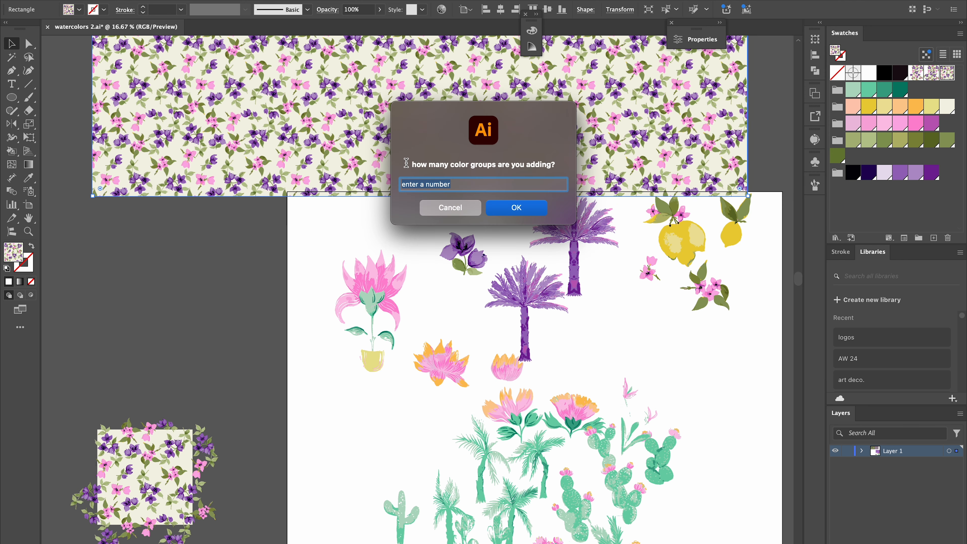
# Enter 5 as the number of color groups to add and name the first group new greens.
pyautogui.write('5')
pyautogui.press('Return')
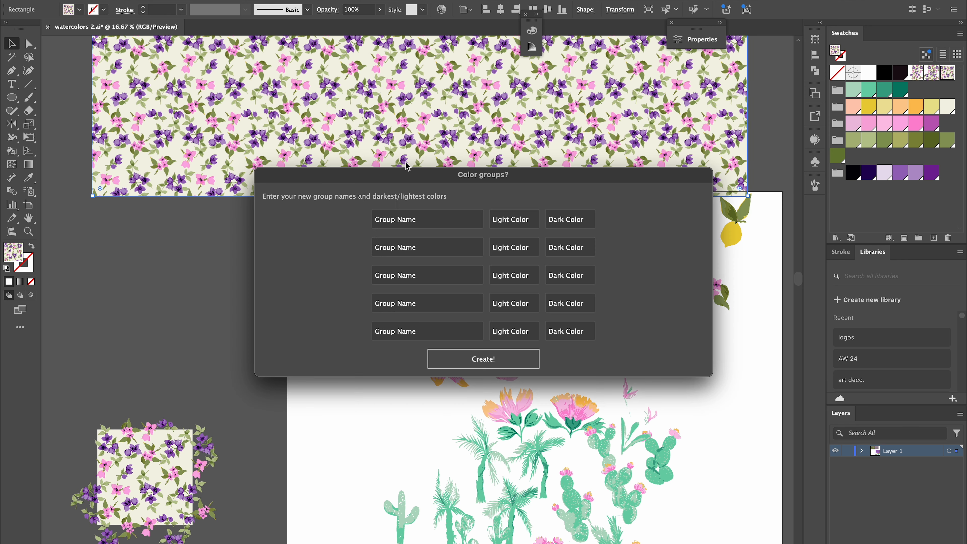
pyautogui.click(433, 218)
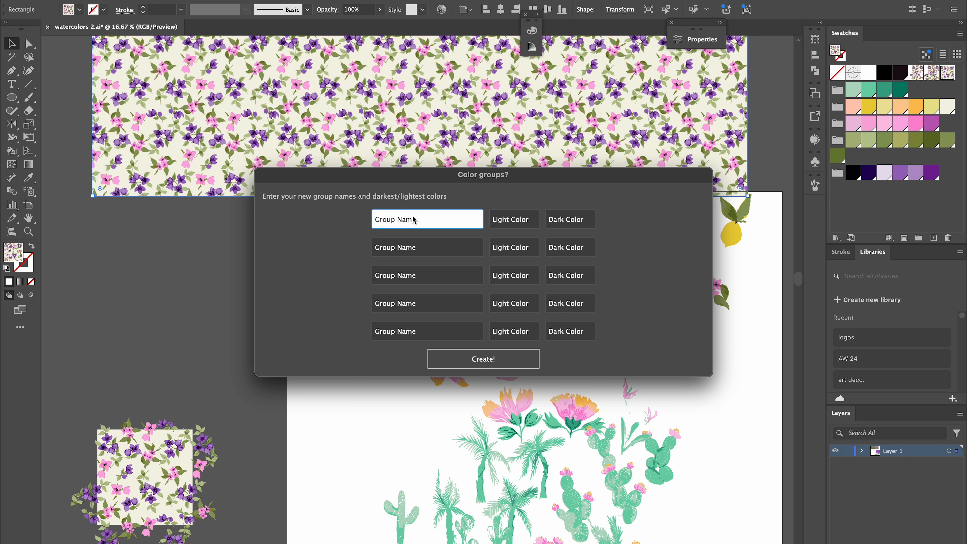
pyautogui.tripleClick(413, 219)
pyautogui.write('new greens')
pyautogui.press('Tab')
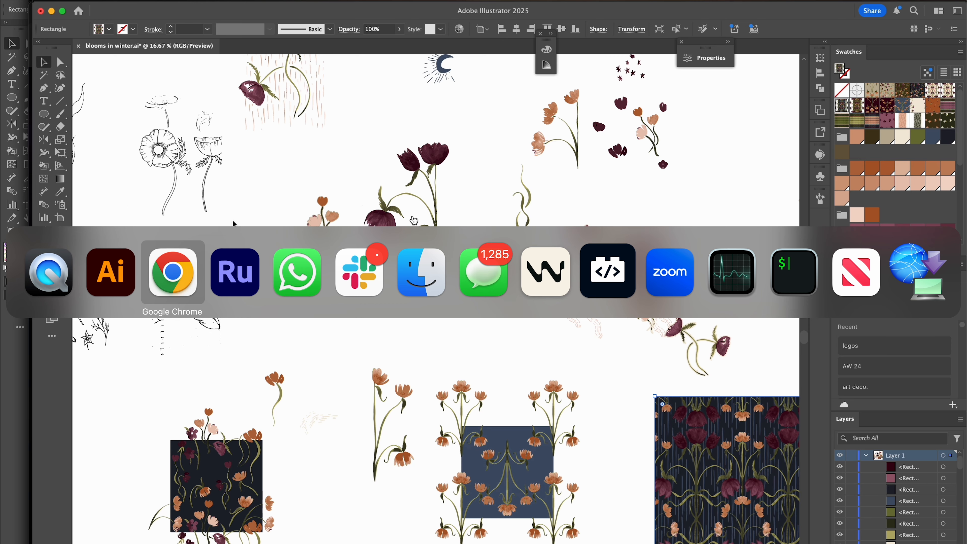
# Copy the light shade D9E8E7 from the Coolors palette and paste it as the new greens light color.
pyautogui.press('super+Tab')
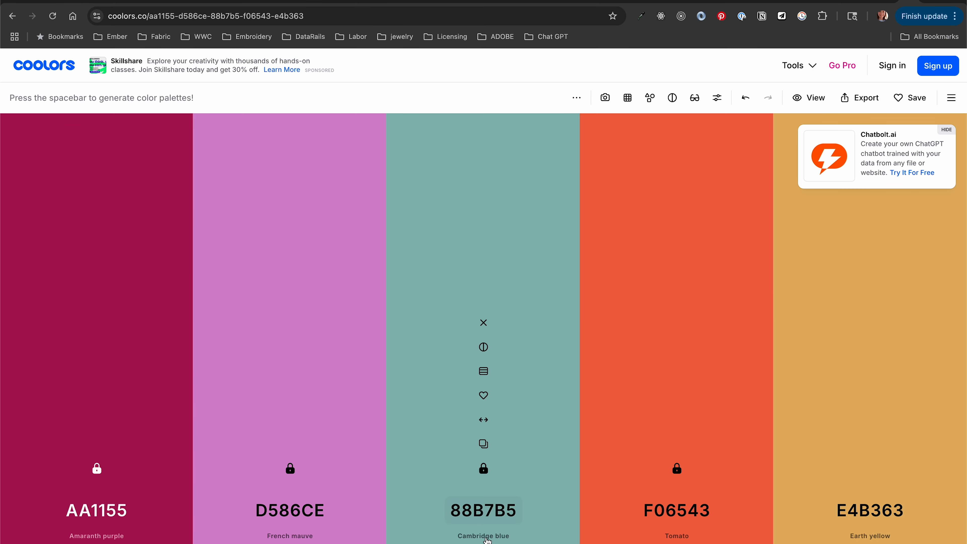
pyautogui.click(484, 371)
pyautogui.click(447, 176)
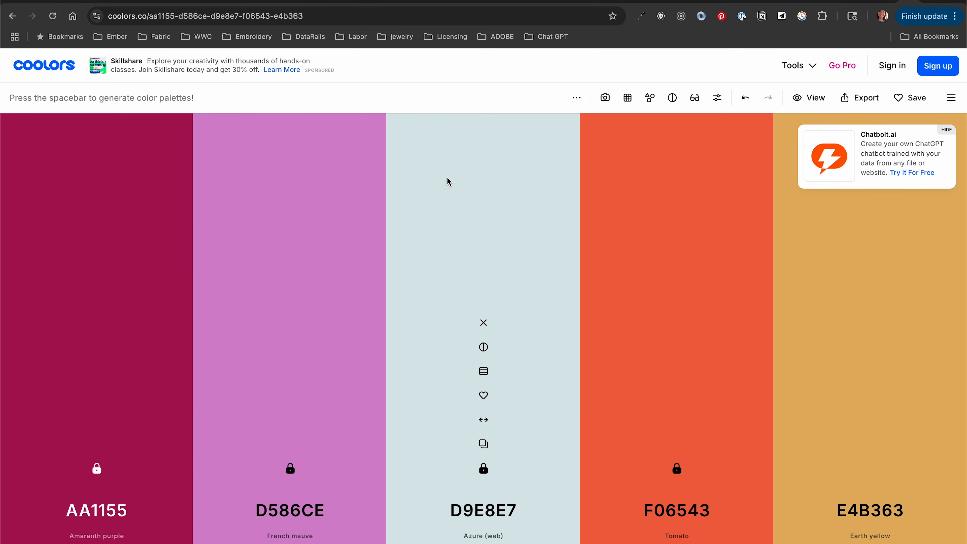
pyautogui.click(483, 444)
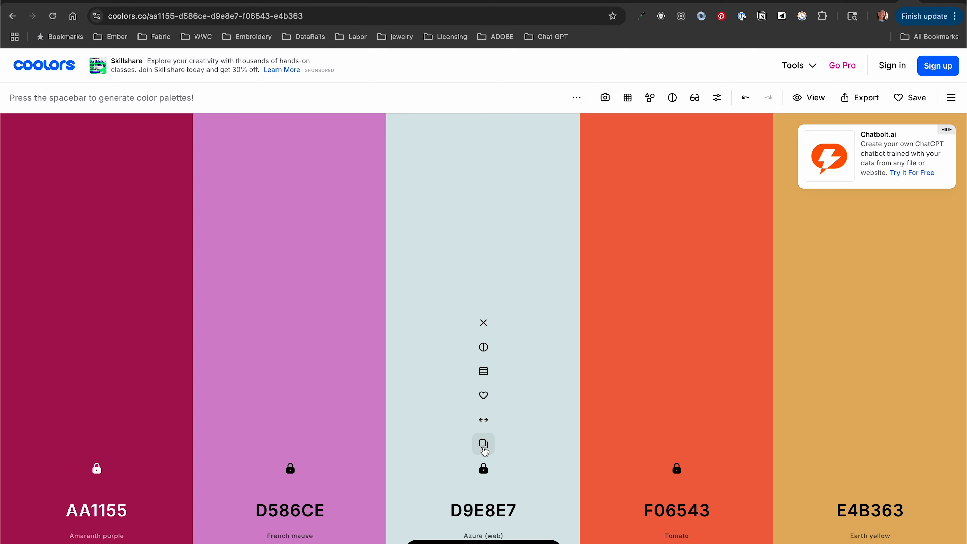
pyautogui.press('super+Tab')
pyautogui.press('super+Tab')
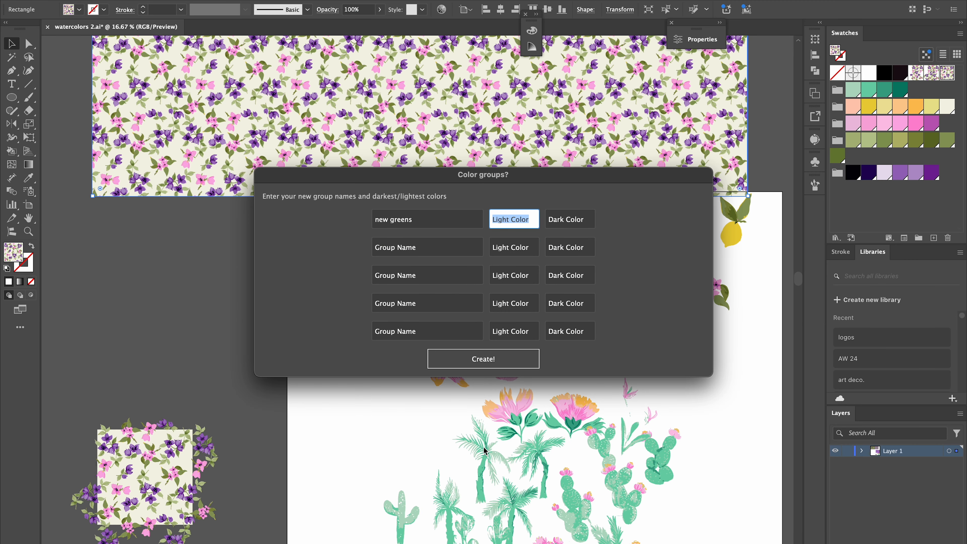
pyautogui.press('super+v')
pyautogui.press('Tab')
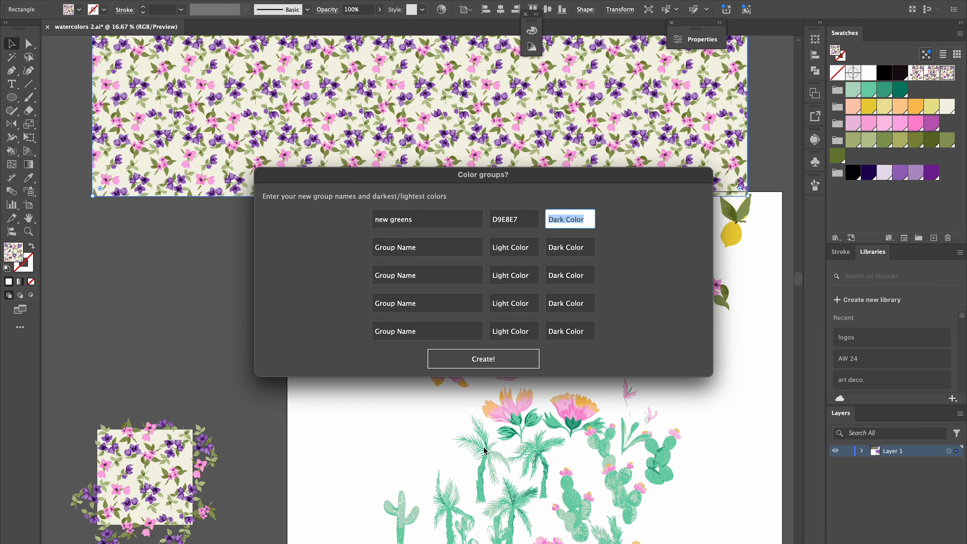
# Copy the darker shade 4D807C from Coolors and paste it as the new greens dark color.
pyautogui.press('super+Tab')
pyautogui.click(483, 375)
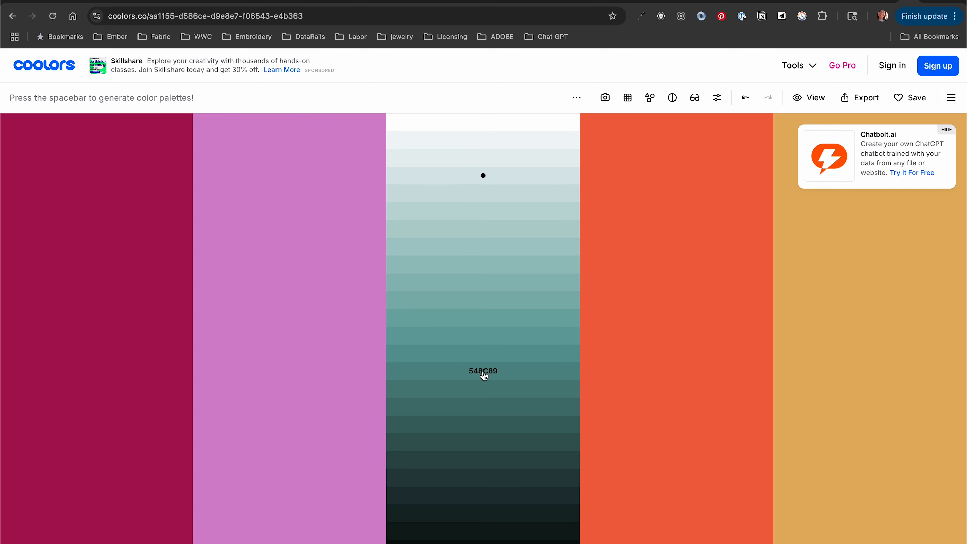
pyautogui.click(438, 391)
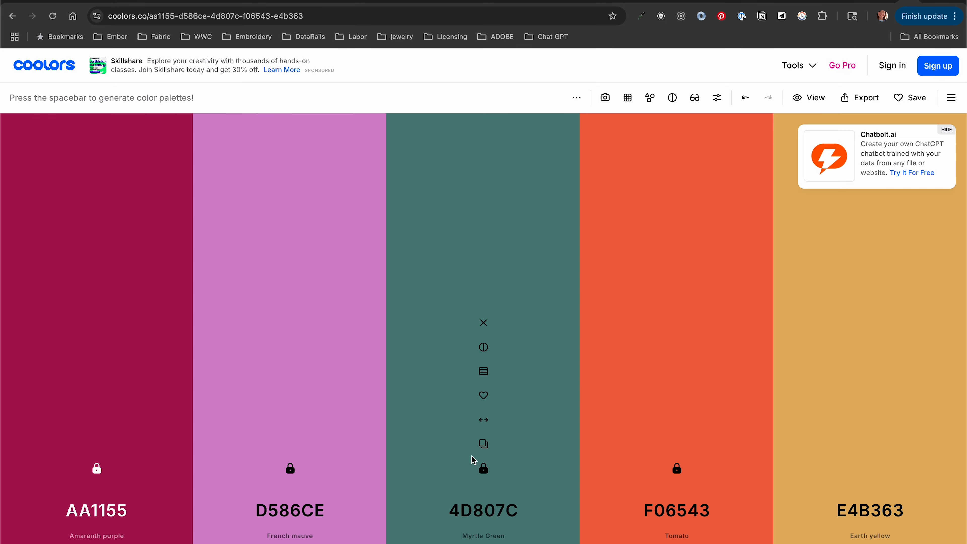
pyautogui.click(489, 450)
pyautogui.press('super+Tab')
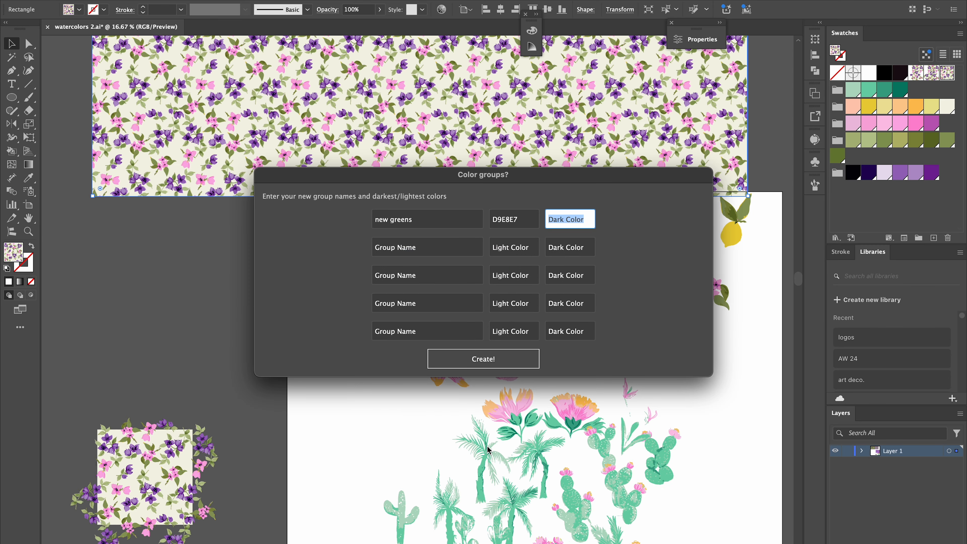
pyautogui.press('super+v')
pyautogui.press('Tab')
# Name the second group new yellows and paste the Coolors shade FDF0EC as its light color.
pyautogui.write('new')
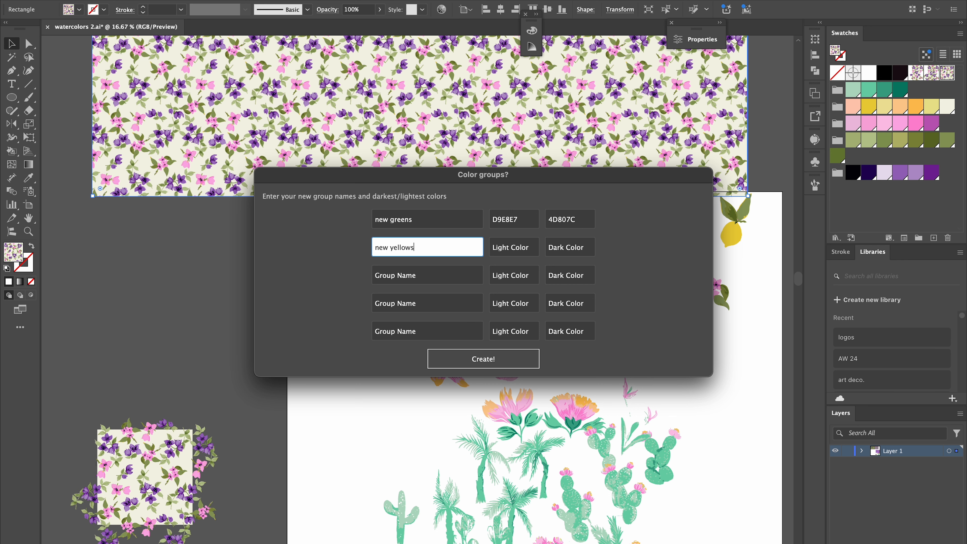
pyautogui.press('Tab')
pyautogui.press('super+Tab')
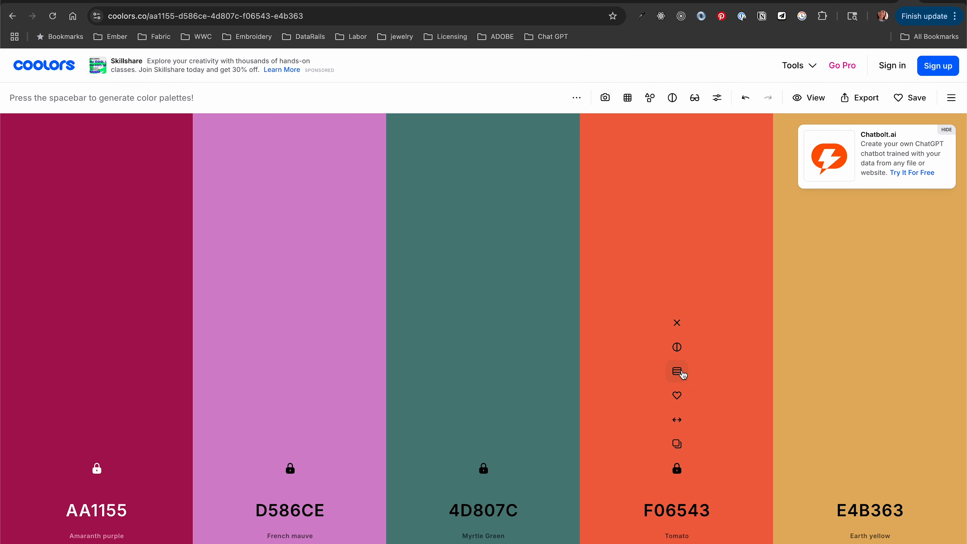
pyautogui.click(681, 373)
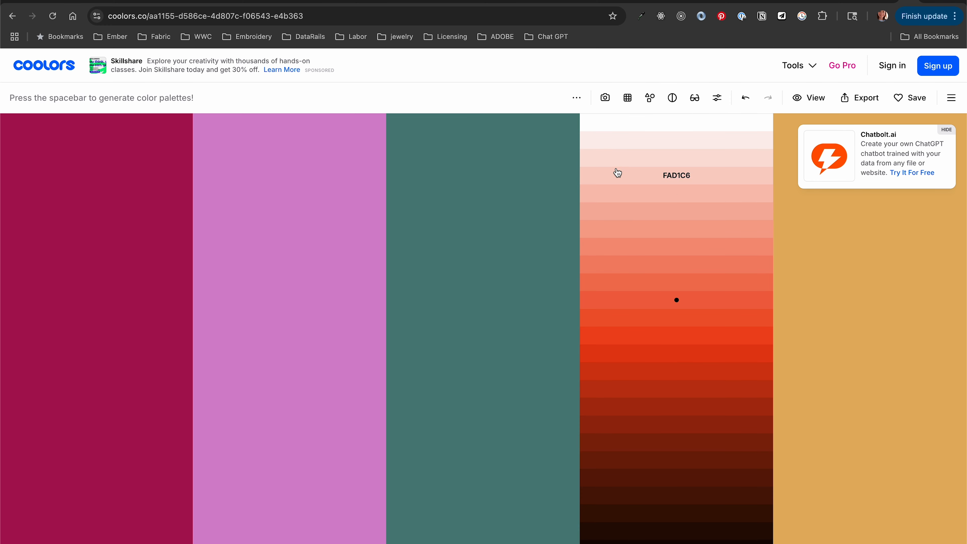
pyautogui.click(612, 143)
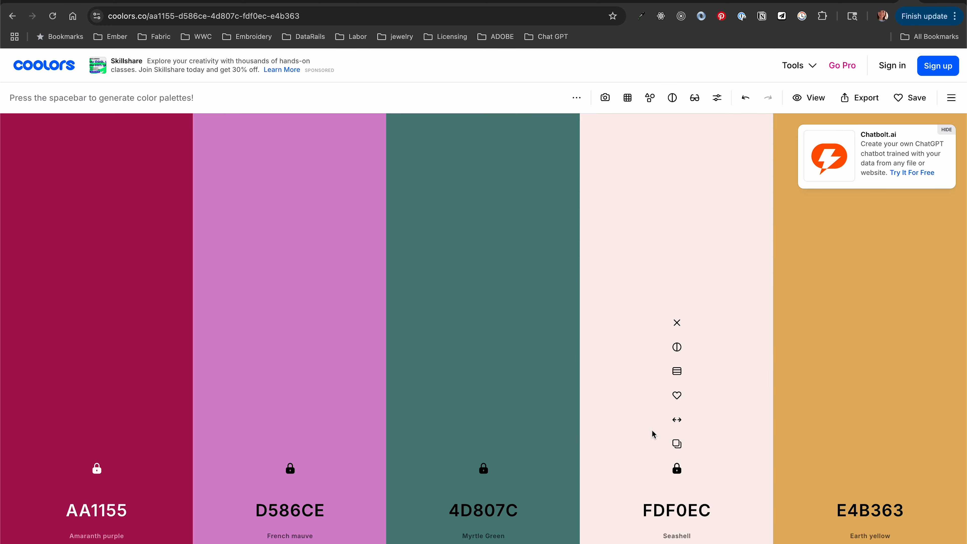
pyautogui.click(676, 445)
pyautogui.press('super+Tab')
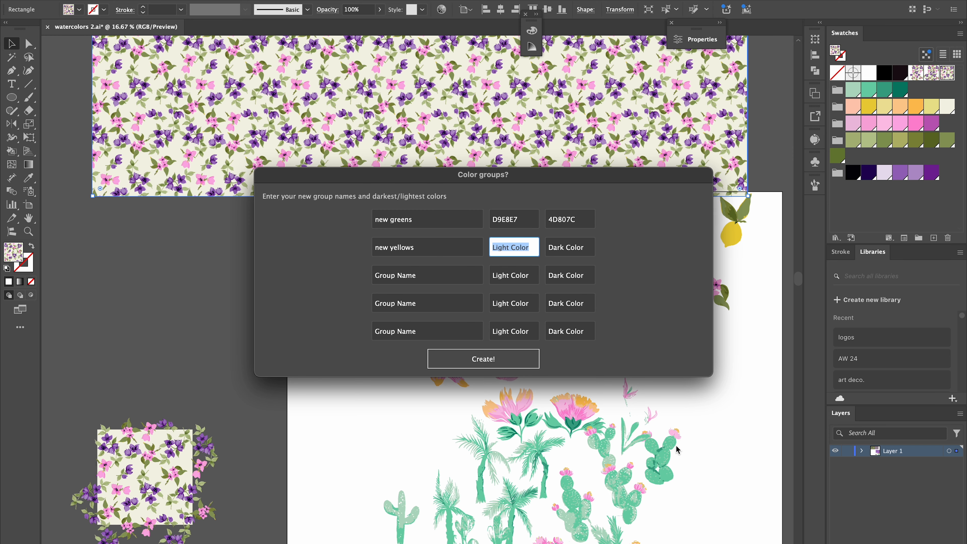
pyautogui.press('super+v')
pyautogui.press('Tab')
# Copy the shade F1997E from Coolors and paste it as the new yellows dark color.
pyautogui.press('super+Tab')
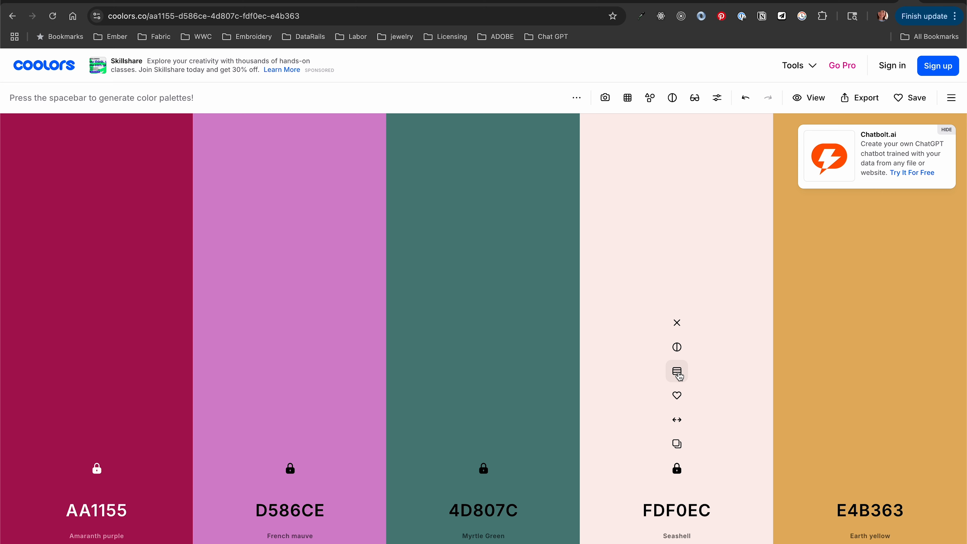
pyautogui.click(676, 371)
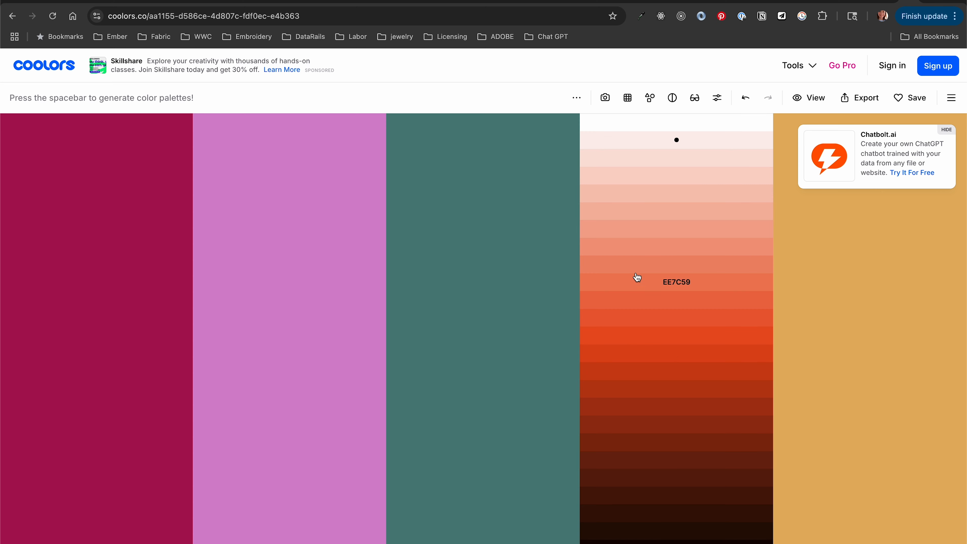
pyautogui.click(630, 247)
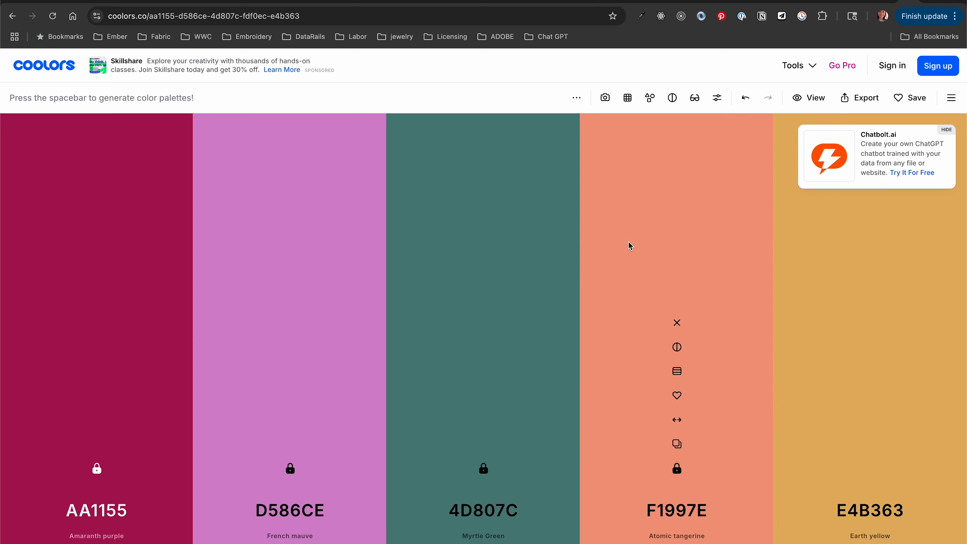
pyautogui.click(675, 445)
pyautogui.press('super+Tab')
pyautogui.press('super+v')
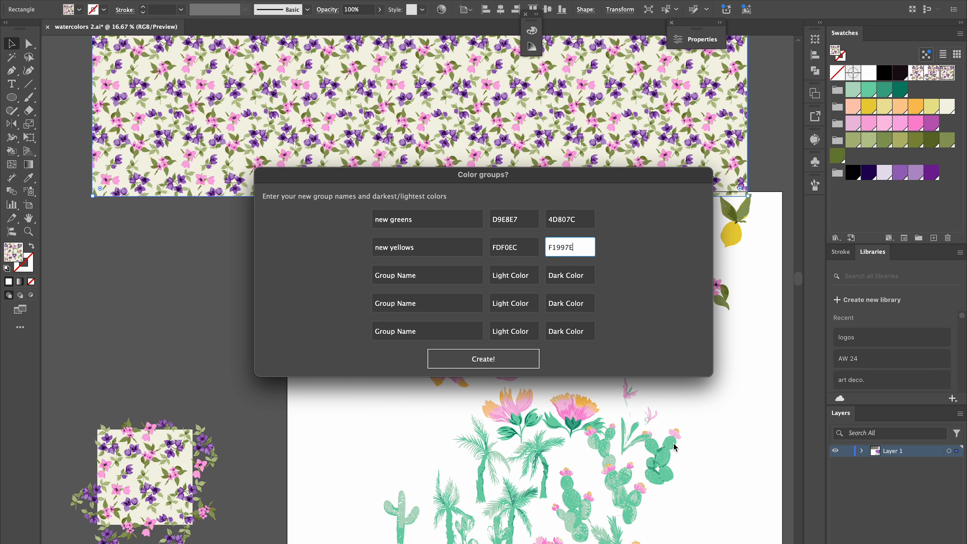
pyautogui.press('Tab')
# Name the third group new pinks and paste the Coolors shade F9C7DE as its light color.
pyautogui.write('ne')
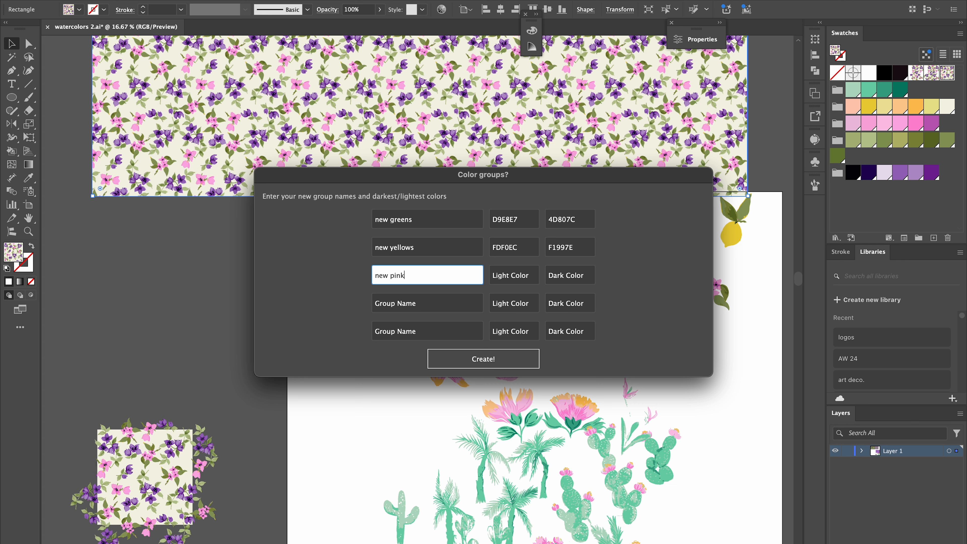
pyautogui.press('Tab')
pyautogui.press('super+Tab')
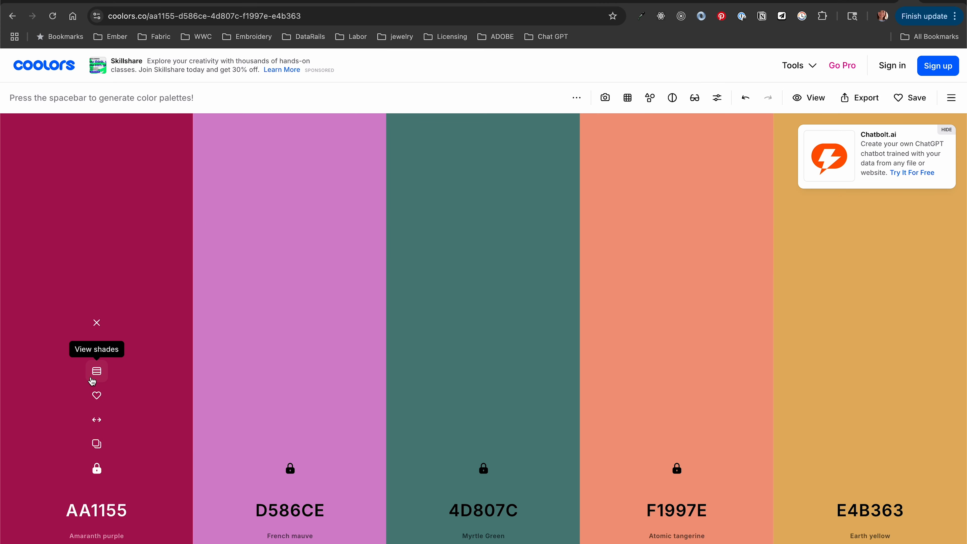
pyautogui.click(94, 380)
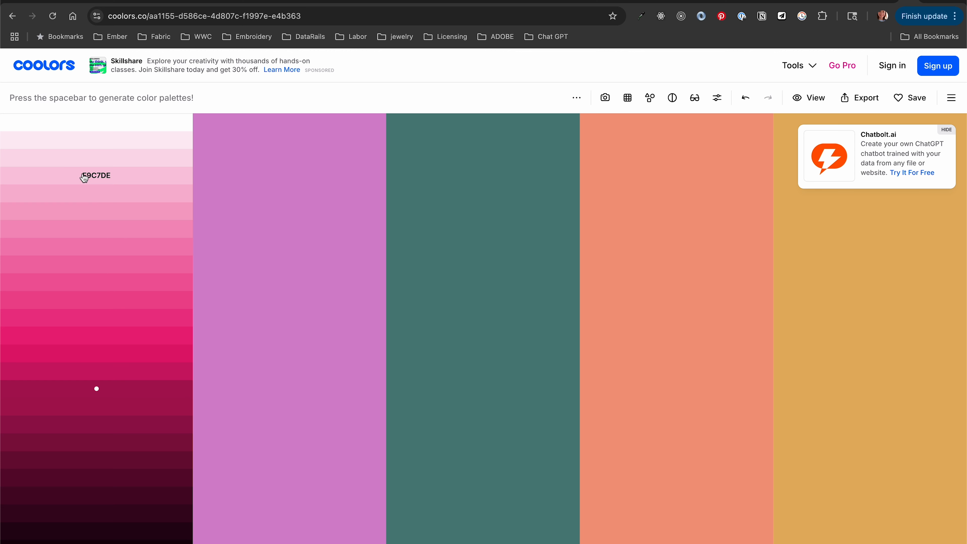
pyautogui.click(84, 176)
pyautogui.click(97, 443)
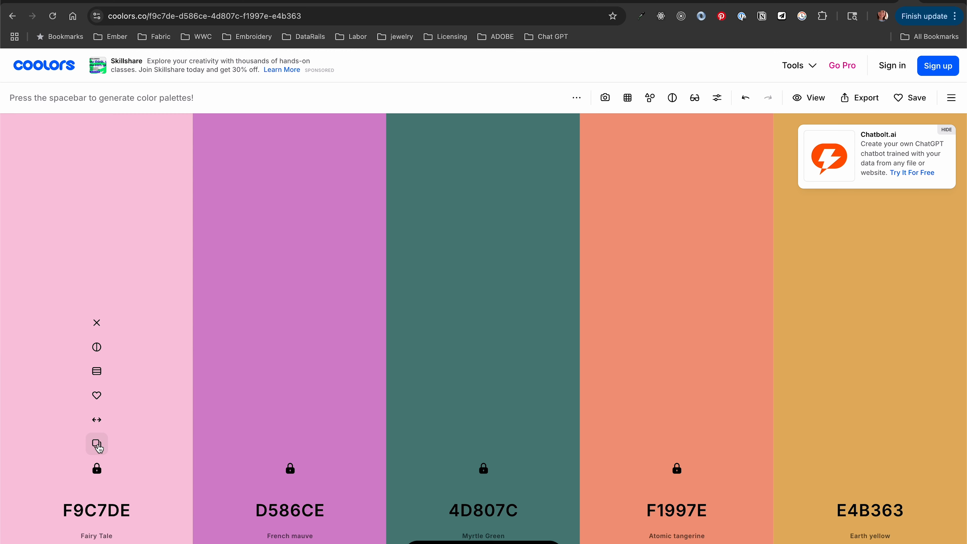
pyautogui.press('super+Tab')
pyautogui.press('super+v')
pyautogui.press('Tab')
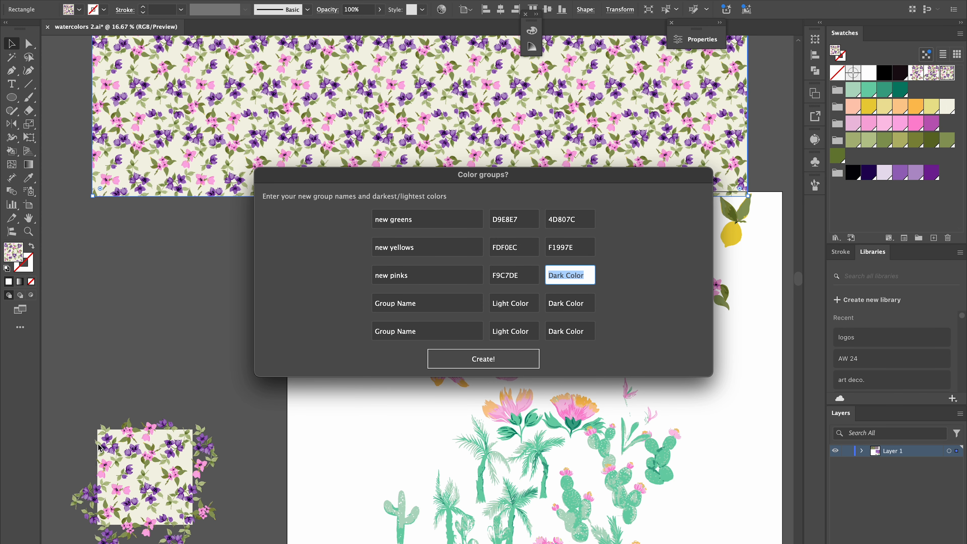
# Copy the darker shade EE599E from Coolors and paste it as the new pinks dark color.
pyautogui.press('super+Tab')
pyautogui.click(95, 379)
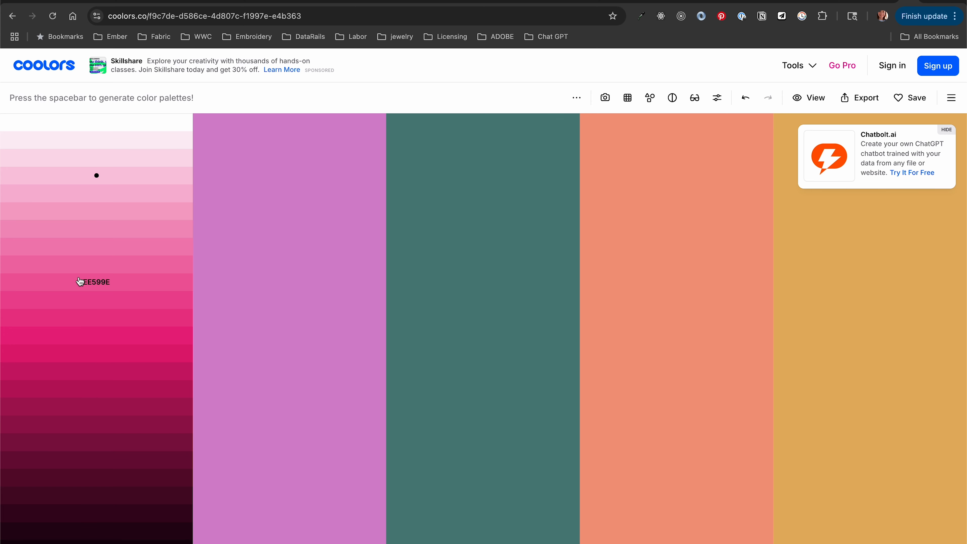
pyautogui.click(79, 281)
pyautogui.click(106, 447)
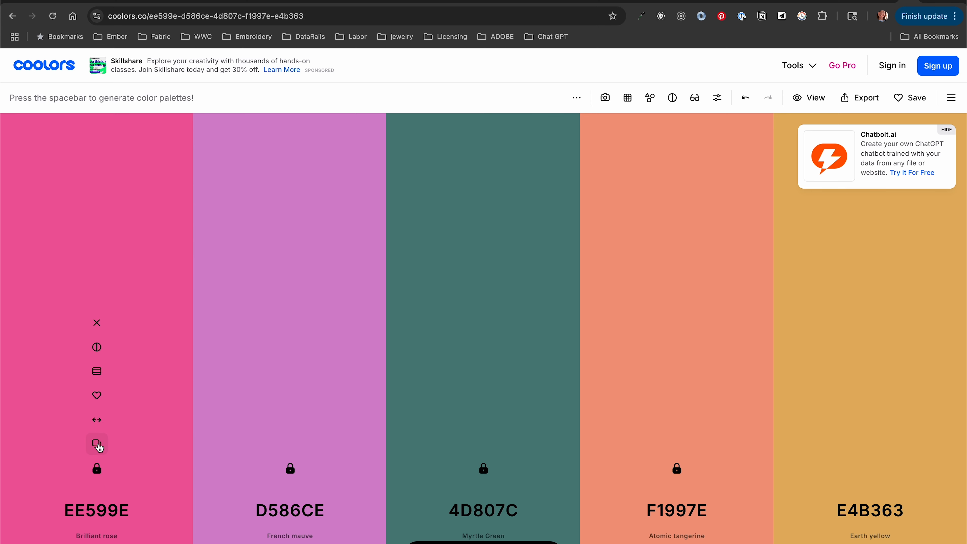
pyautogui.press('super+Tab')
pyautogui.press('super+v')
# Name the fourth group new olives and paste the Coolors shade F0D4A8 as its light color.
pyautogui.press('Tab')
pyautogui.write('n')
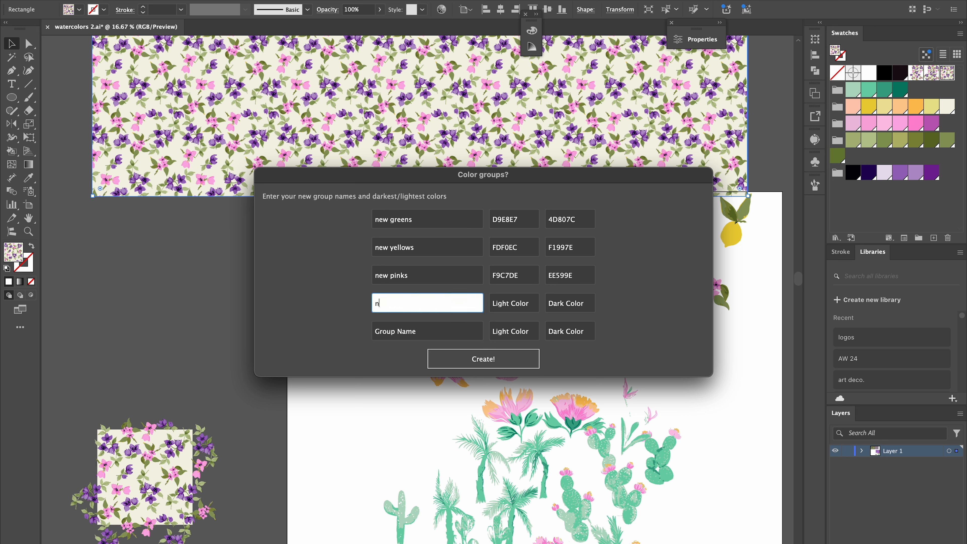
pyautogui.write('ew olives')
pyautogui.press('Tab')
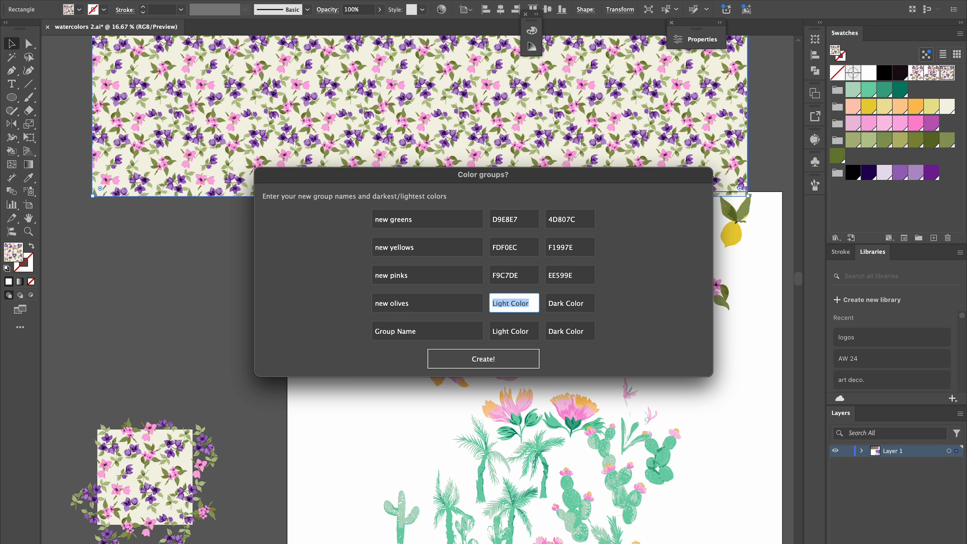
pyautogui.press('super+Tab')
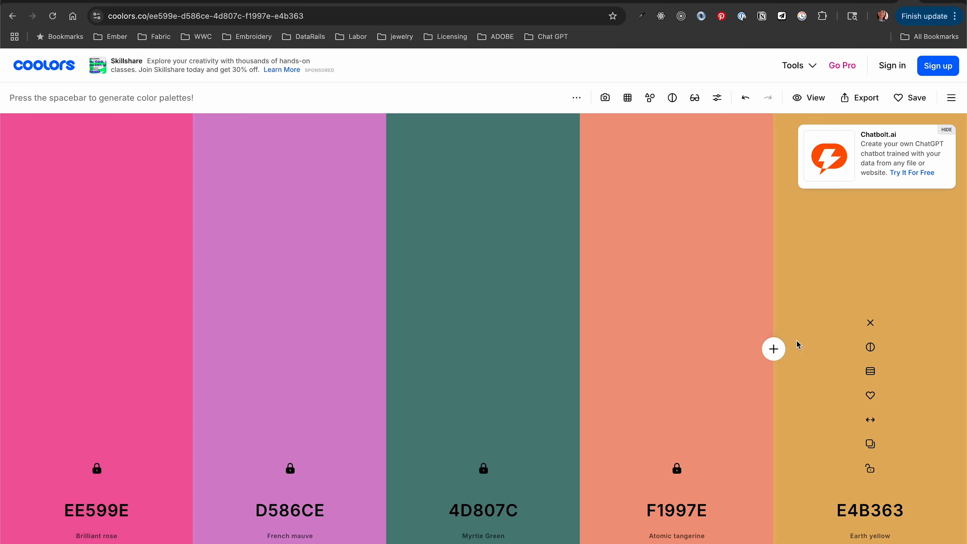
pyautogui.click(871, 372)
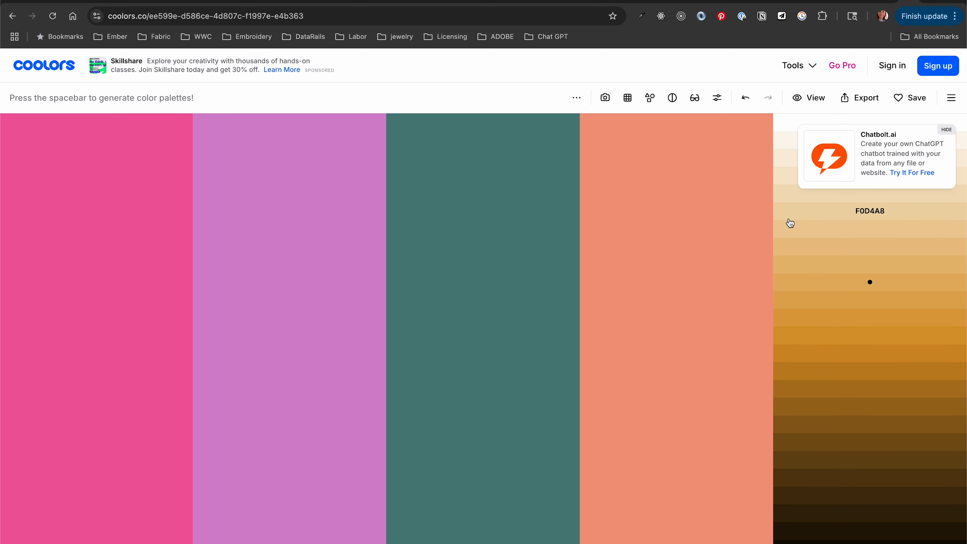
pyautogui.click(789, 210)
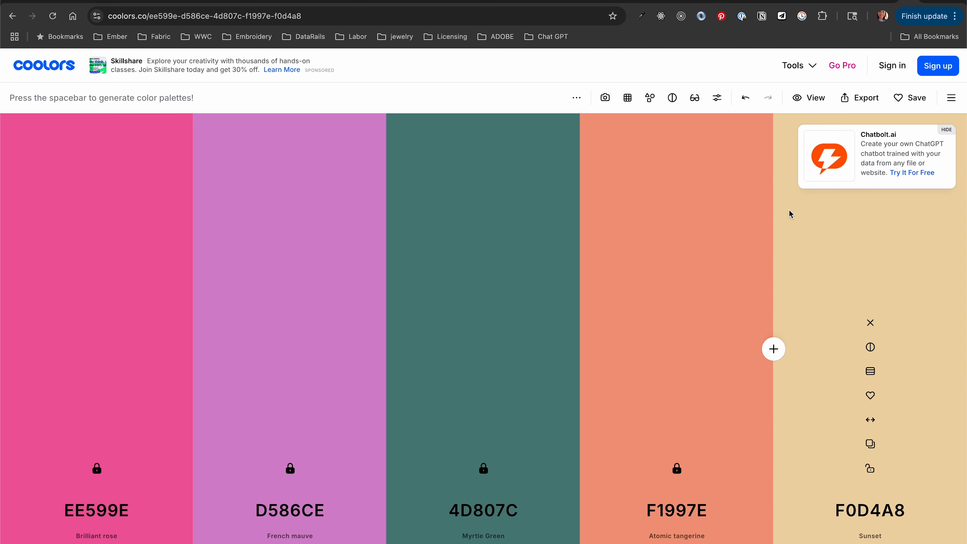
pyautogui.click(866, 445)
pyautogui.press('super+Tab')
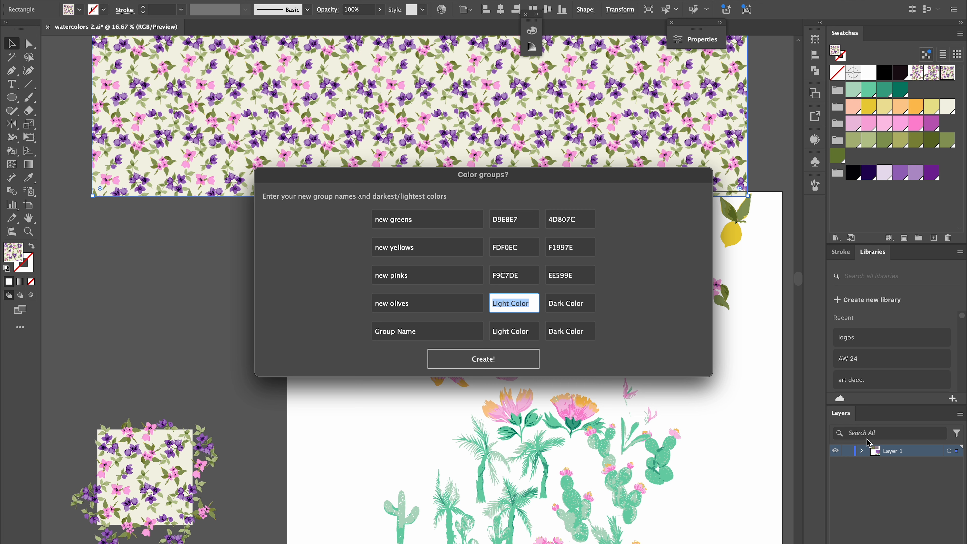
pyautogui.write('F0D4A8')
pyautogui.press('Tab')
# Copy the shade DEA13F from Coolors and paste it as the new olives dark color.
pyautogui.press('super+Tab')
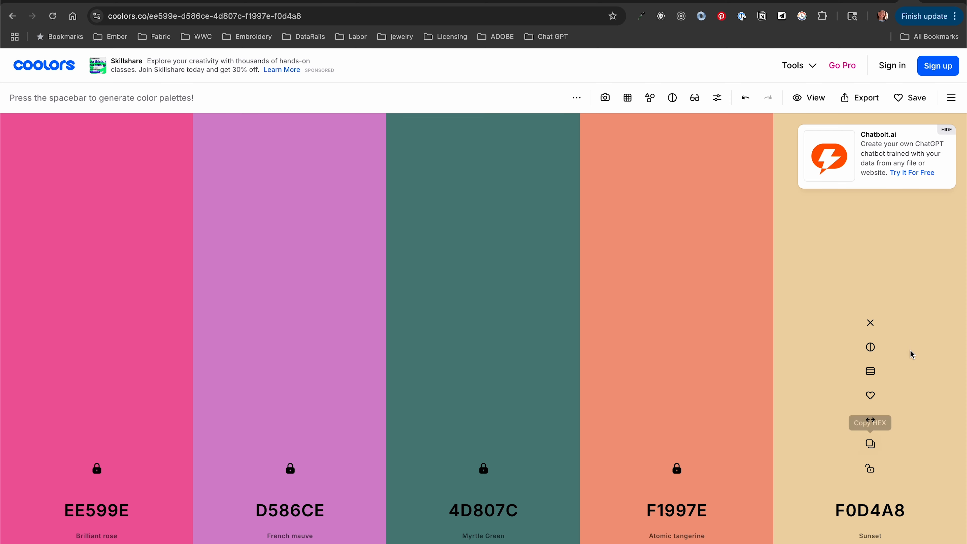
pyautogui.click(876, 377)
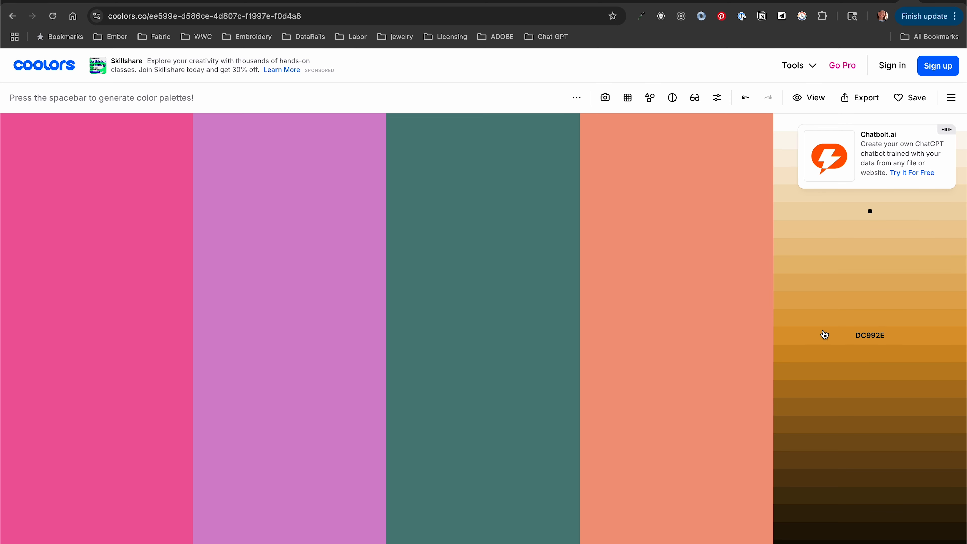
pyautogui.click(823, 321)
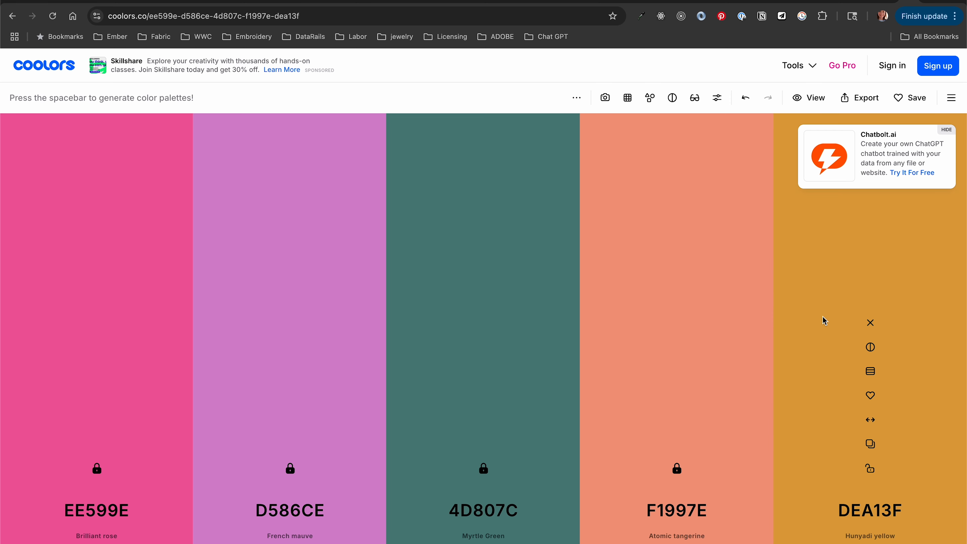
pyautogui.click(871, 444)
pyautogui.press('super+Tab')
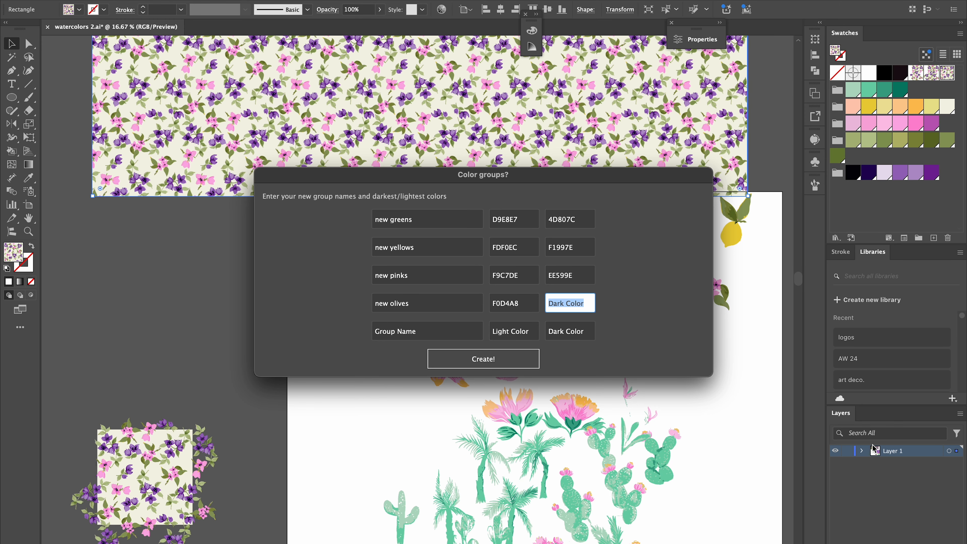
pyautogui.press('super+v')
# Name the fifth group new purples and paste the Coolors shade F4E1F3 as its light color.
pyautogui.press('Tab')
pyautogui.write('n')
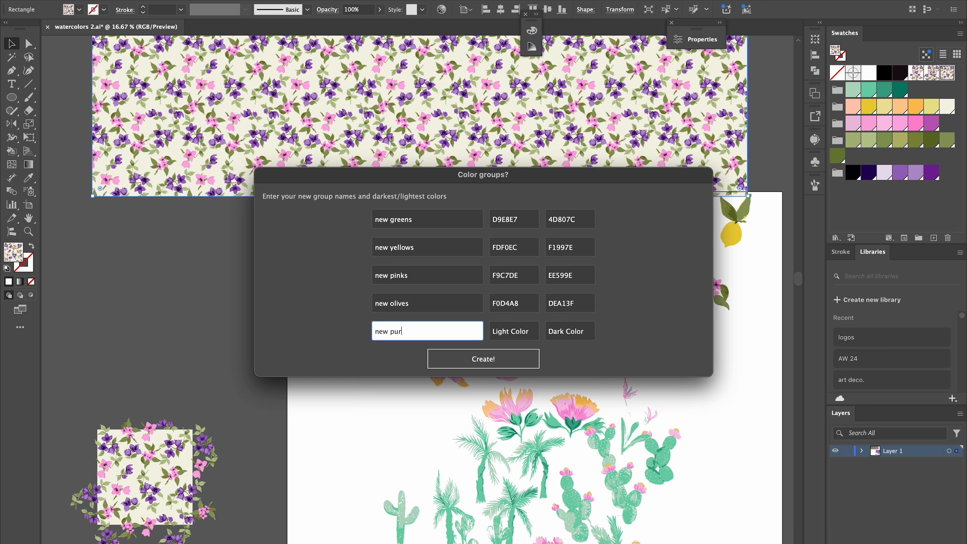
pyautogui.press('Tab')
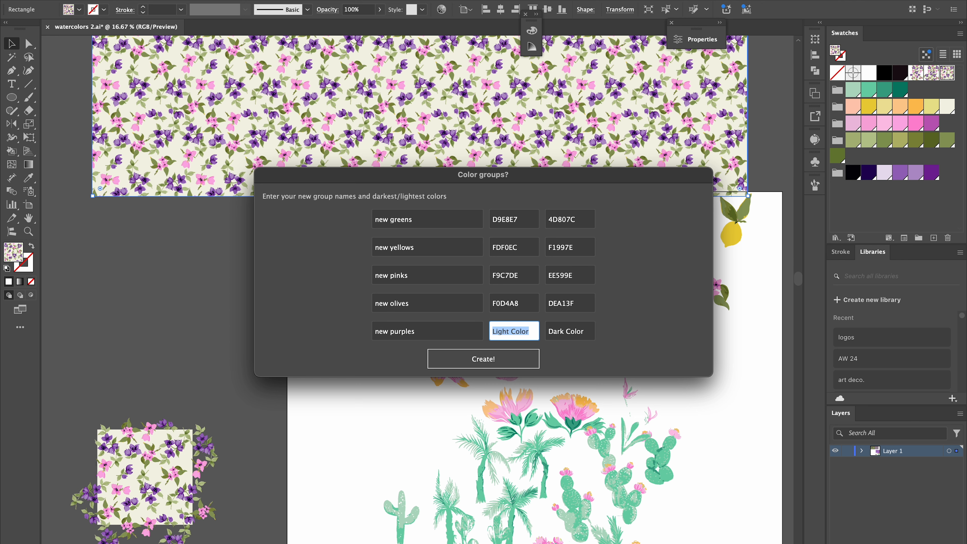
pyautogui.press('super+Tab')
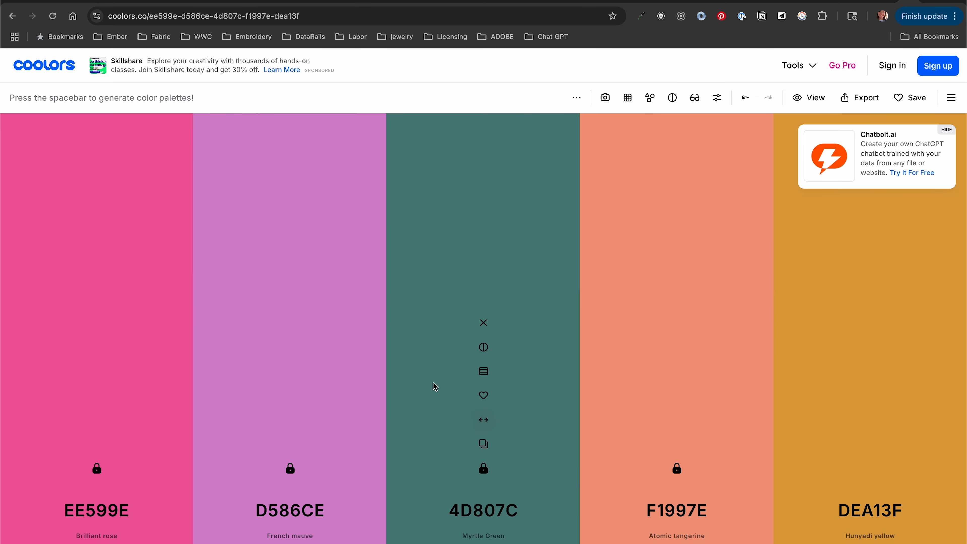
pyautogui.click(299, 371)
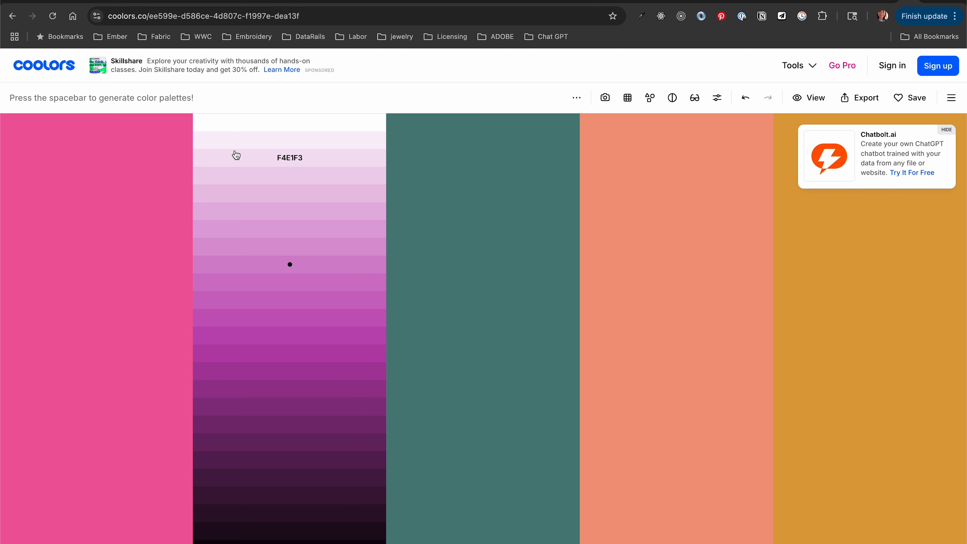
pyautogui.click(235, 155)
pyautogui.click(290, 443)
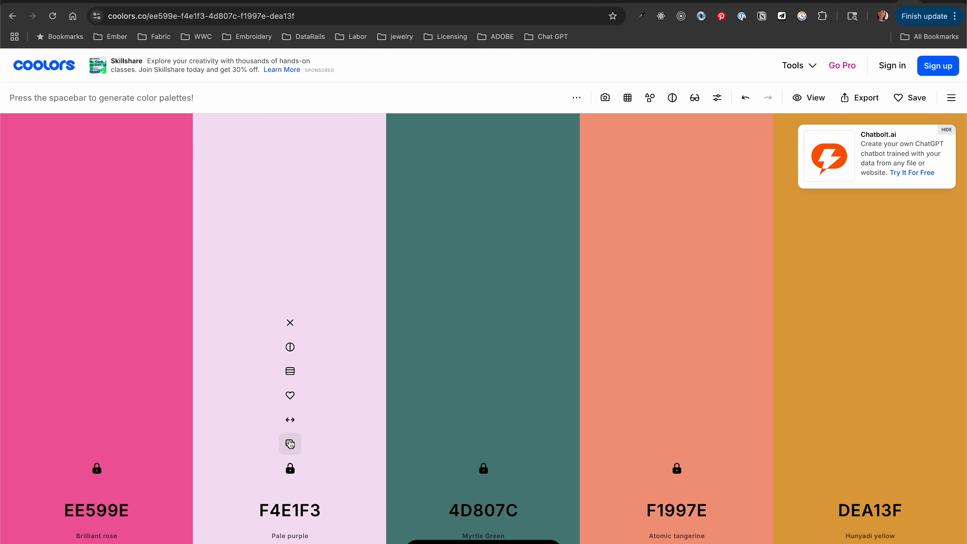
pyautogui.press('super+Tab')
pyautogui.write('F4E1F3')
pyautogui.press('Tab')
# Paste the Coolors shade 3C163A as the new purples dark color and create the color groups.
pyautogui.press('super+Tab')
pyautogui.click(290, 371)
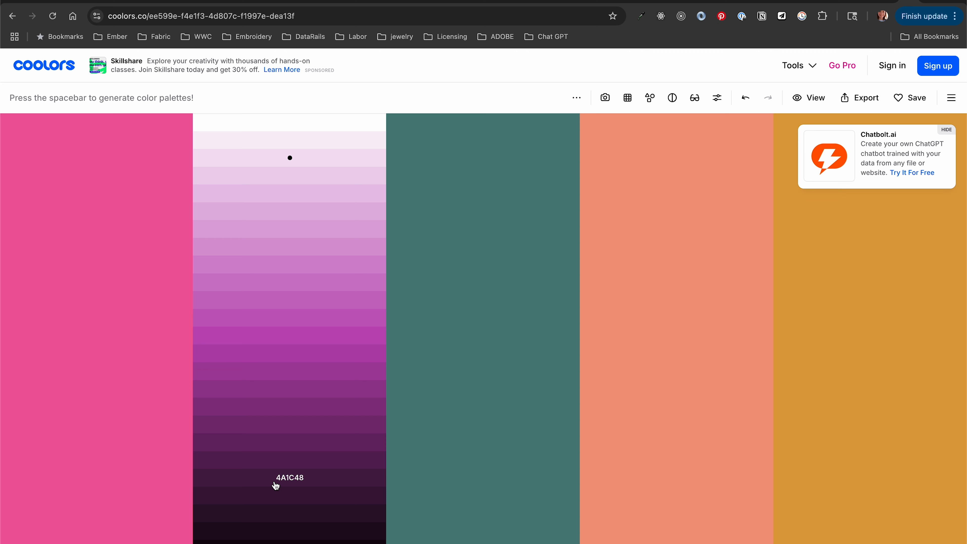
pyautogui.click(260, 504)
pyautogui.click(290, 444)
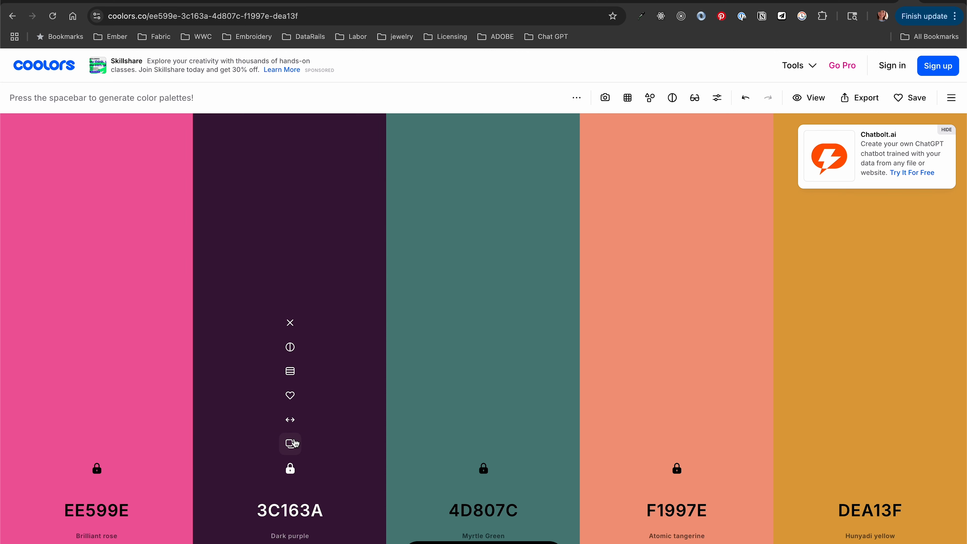
pyautogui.press('super+Tab')
pyautogui.write('3C163A')
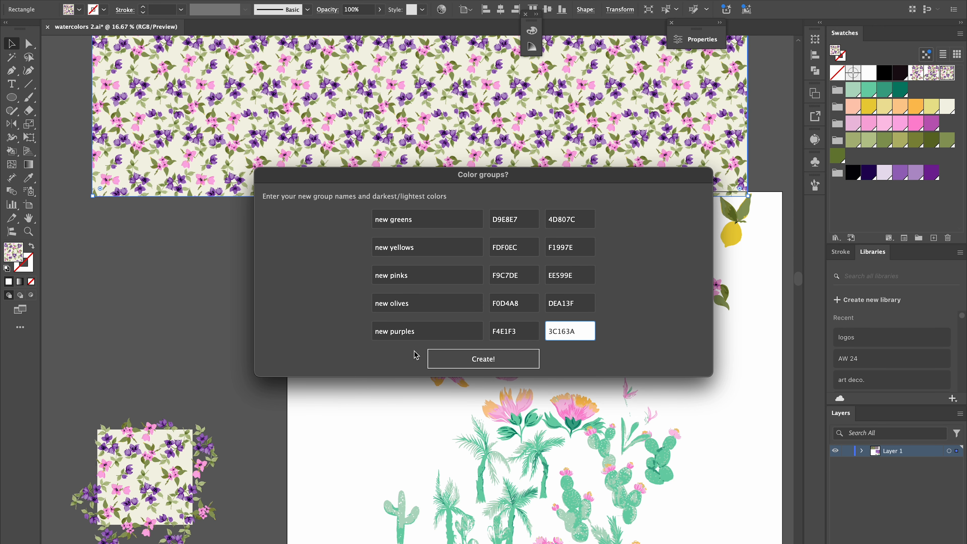
pyautogui.click(468, 362)
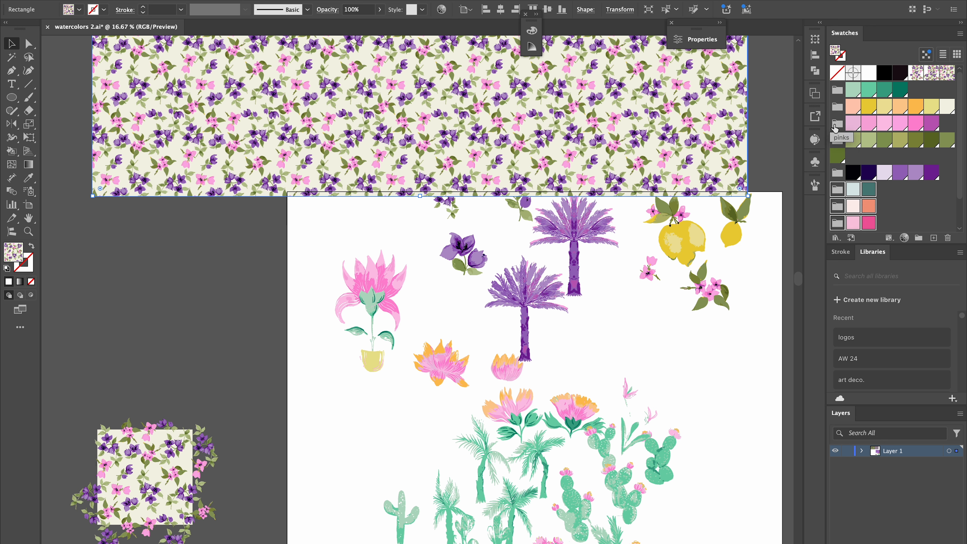
# Deselect everything and run the Recolor Watercolors.jsx script from the scripts folder.
pyautogui.scroll(-2, 894, 211)
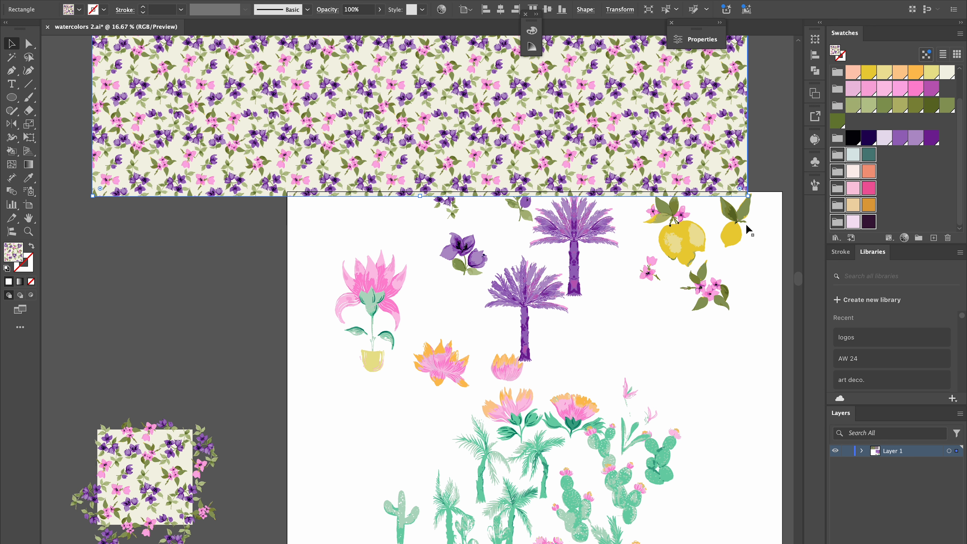
pyautogui.click(751, 358)
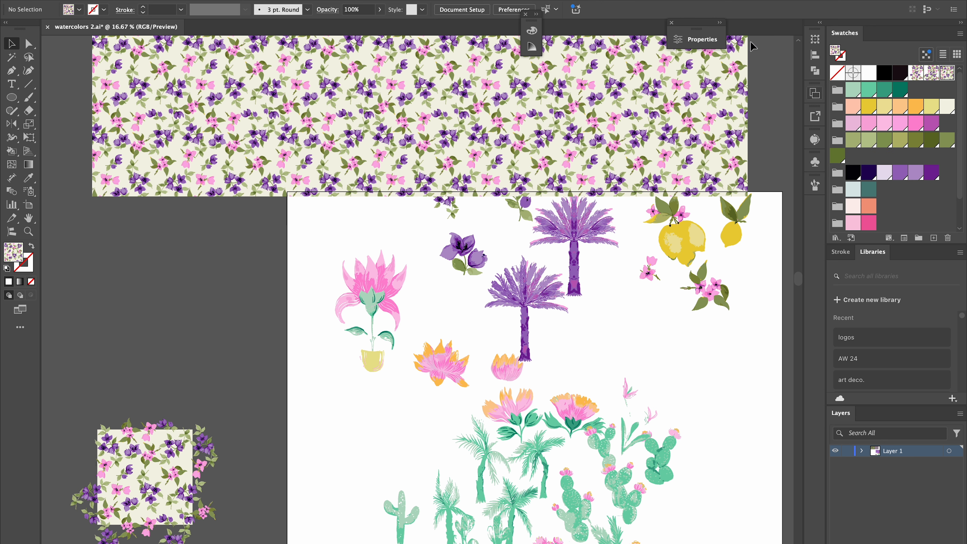
pyautogui.click(95, 1)
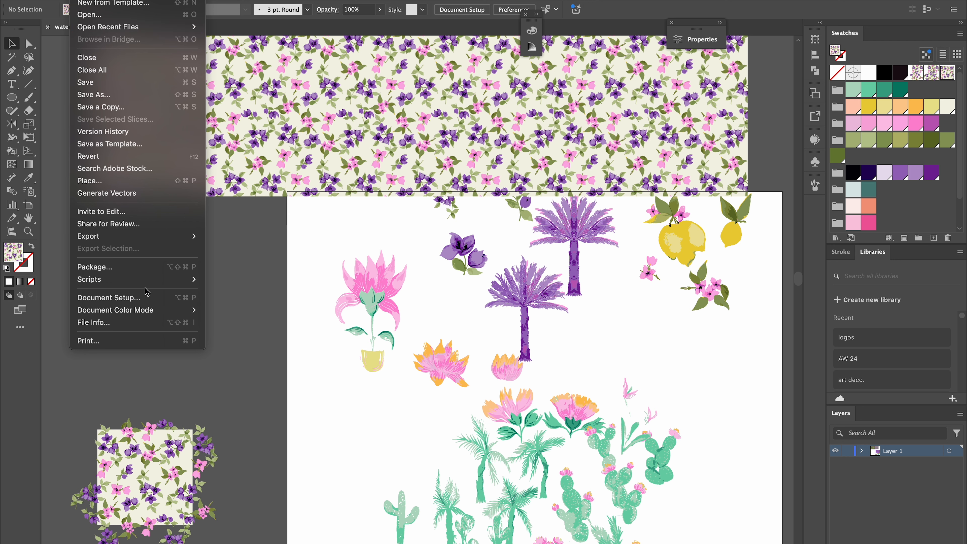
pyautogui.moveTo(142, 279)
pyautogui.click(254, 323)
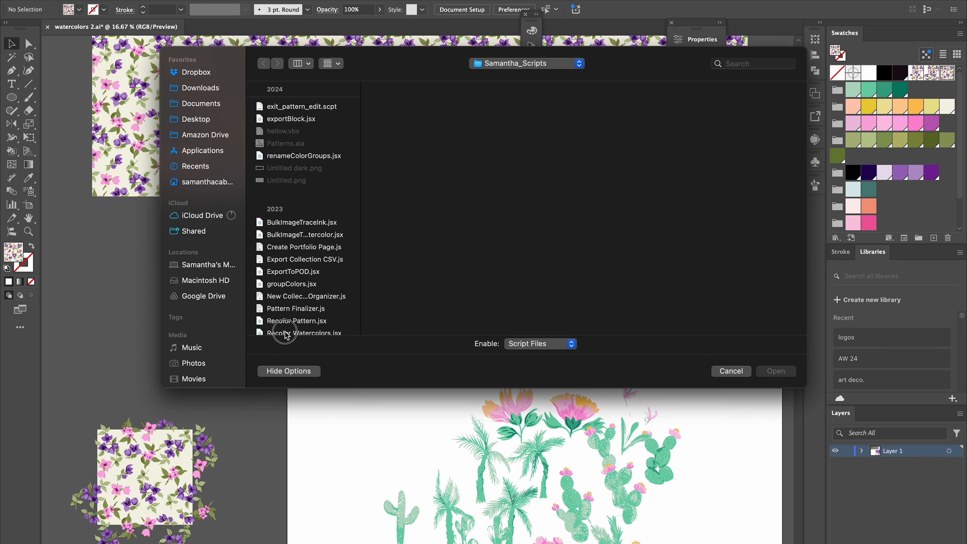
pyautogui.click(288, 334)
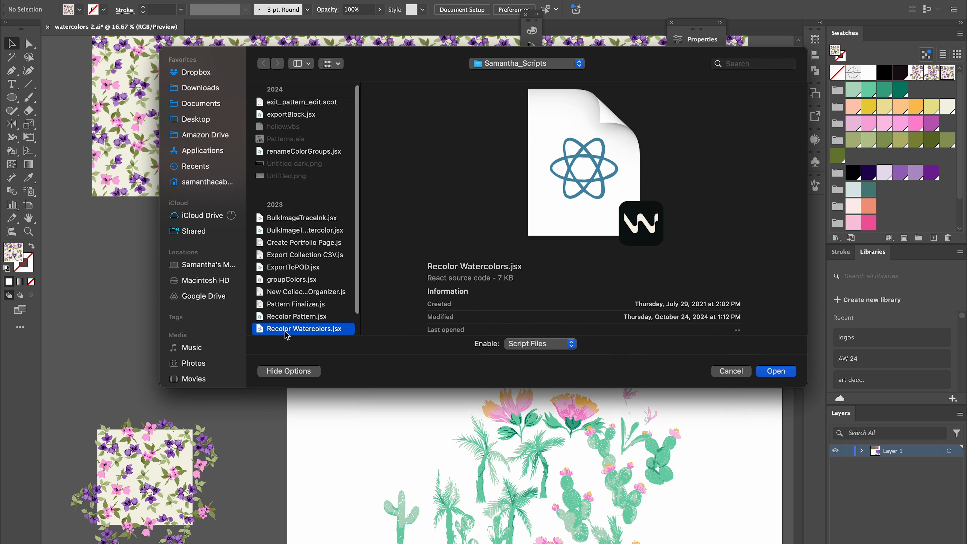
pyautogui.click(776, 371)
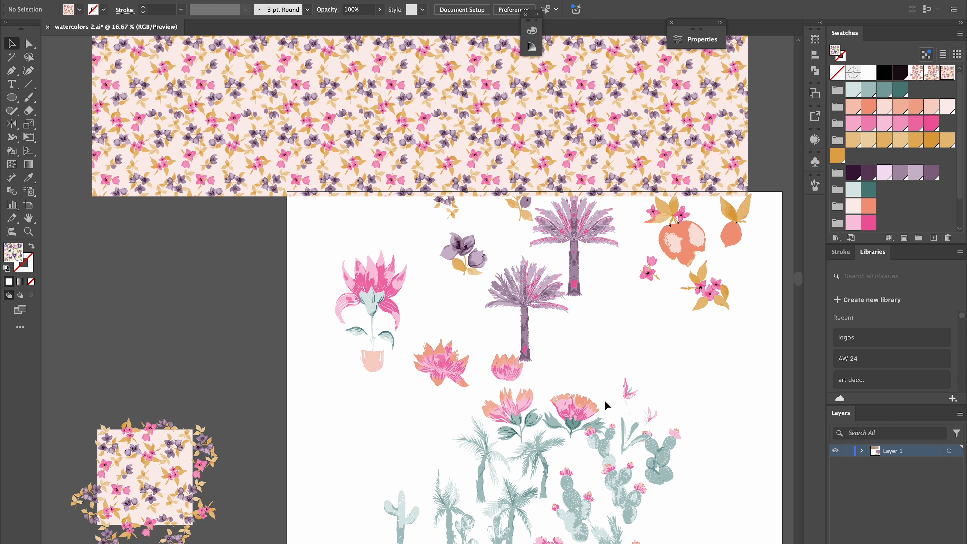
# Examine the recolored pattern and illustrations across the artboards.
pyautogui.scroll(5, 654, 351)
pyautogui.hscroll(-3, 654, 352)
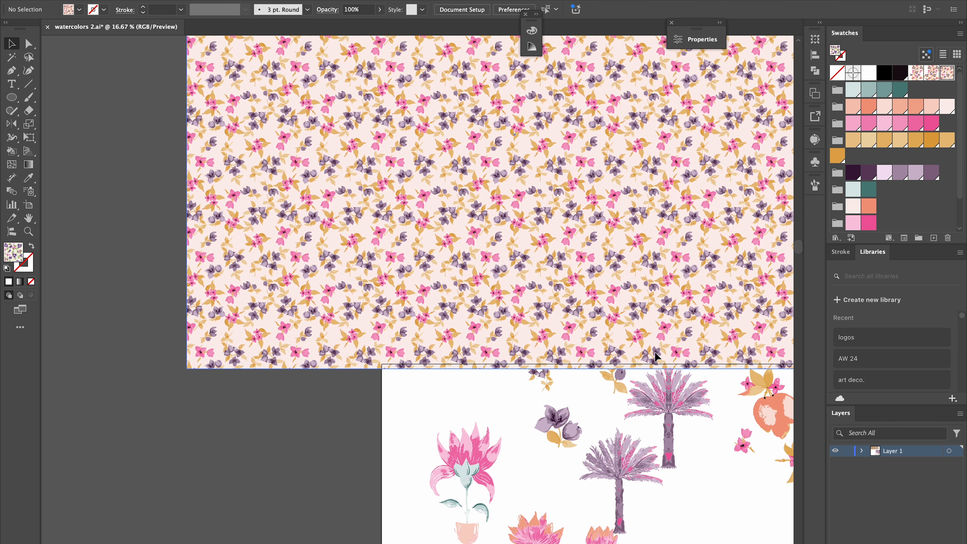
pyautogui.scroll(3, 654, 351)
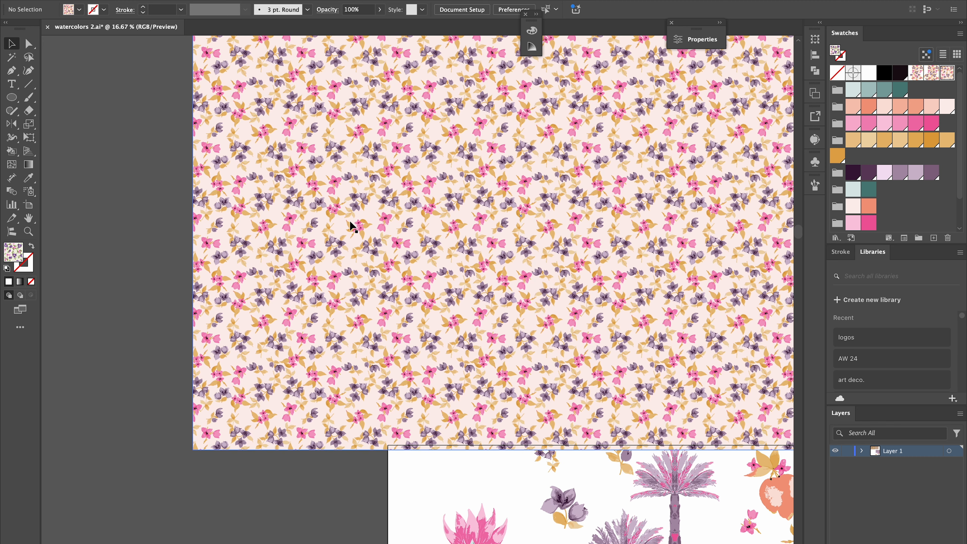
pyautogui.scroll(4, 353, 227)
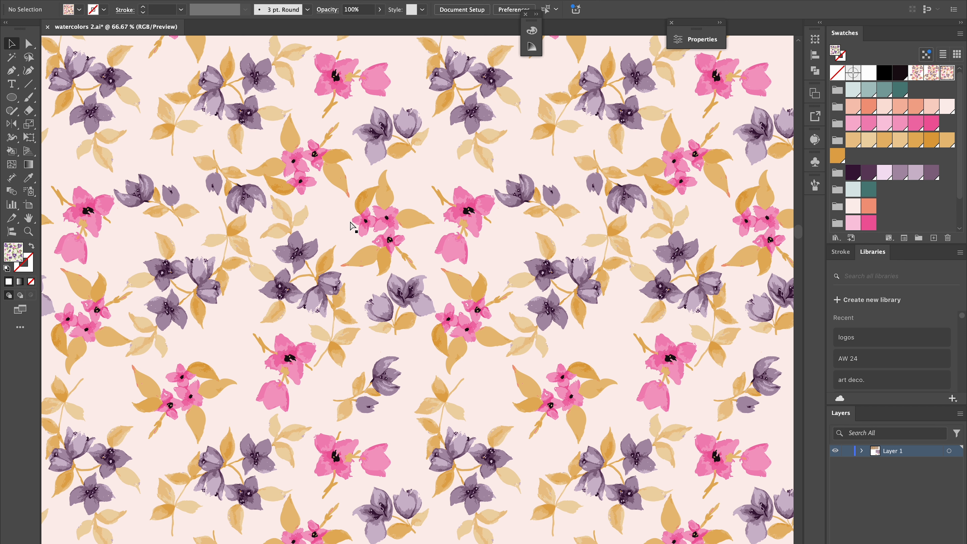
pyautogui.scroll(-3, 353, 227)
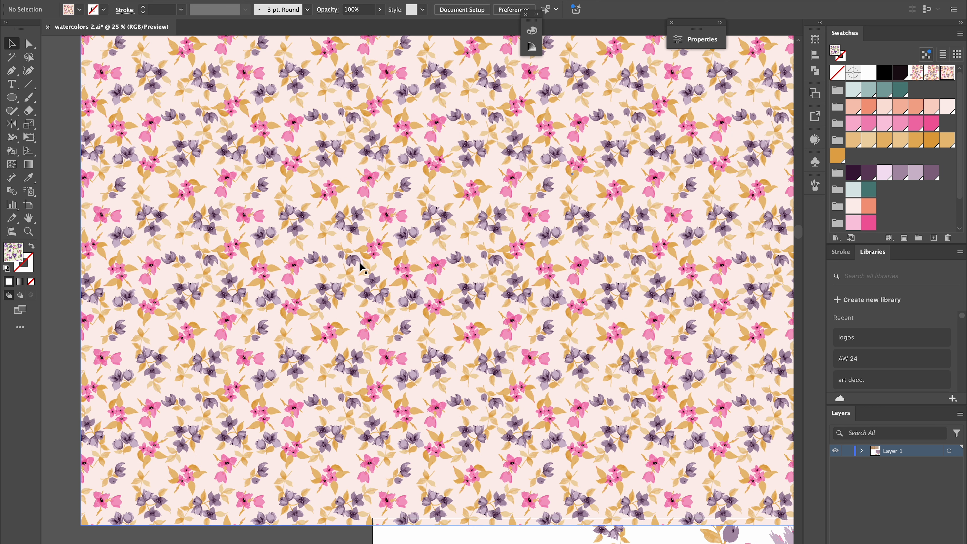
pyautogui.hscroll(3, 701, 220)
pyautogui.scroll(1, 700, 221)
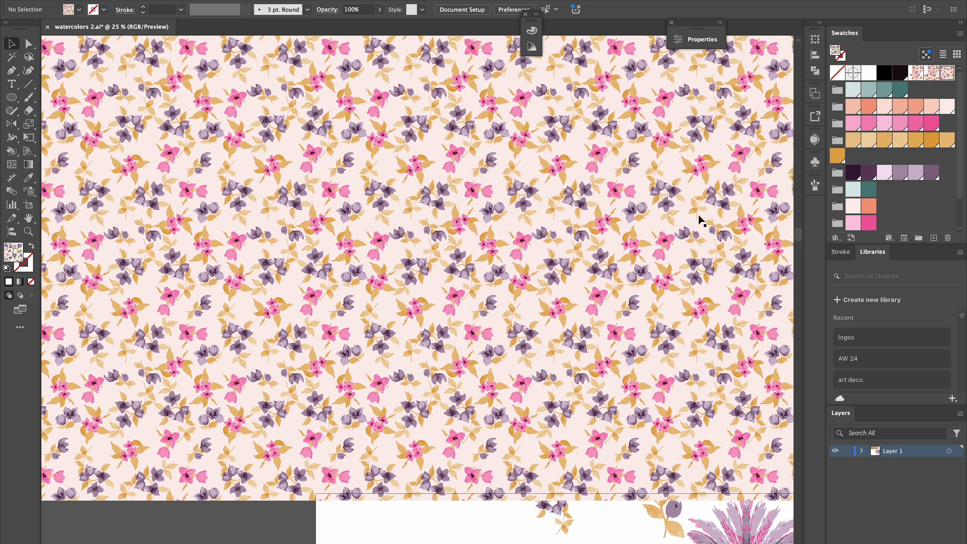
pyautogui.scroll(-2, 921, 168)
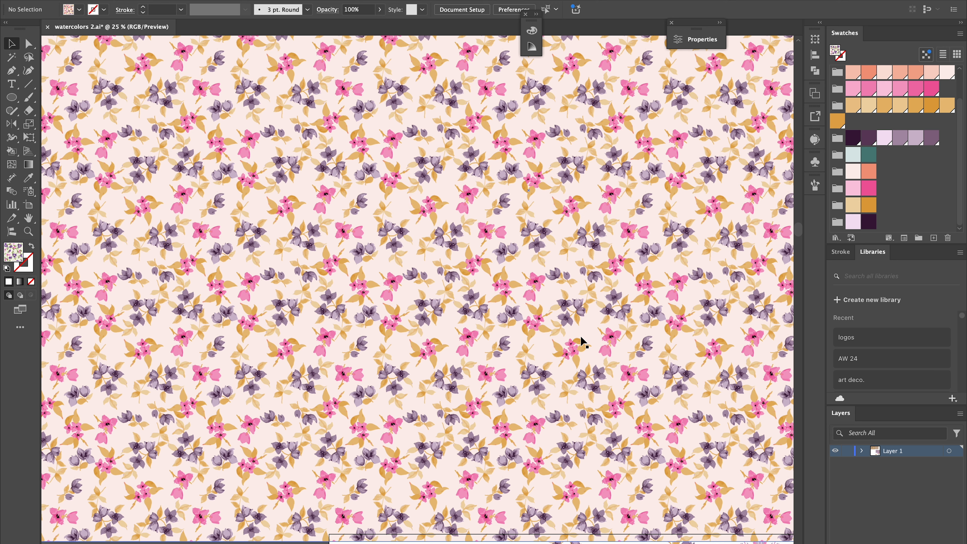
pyautogui.scroll(-10, 581, 336)
pyautogui.hscroll(5, 581, 336)
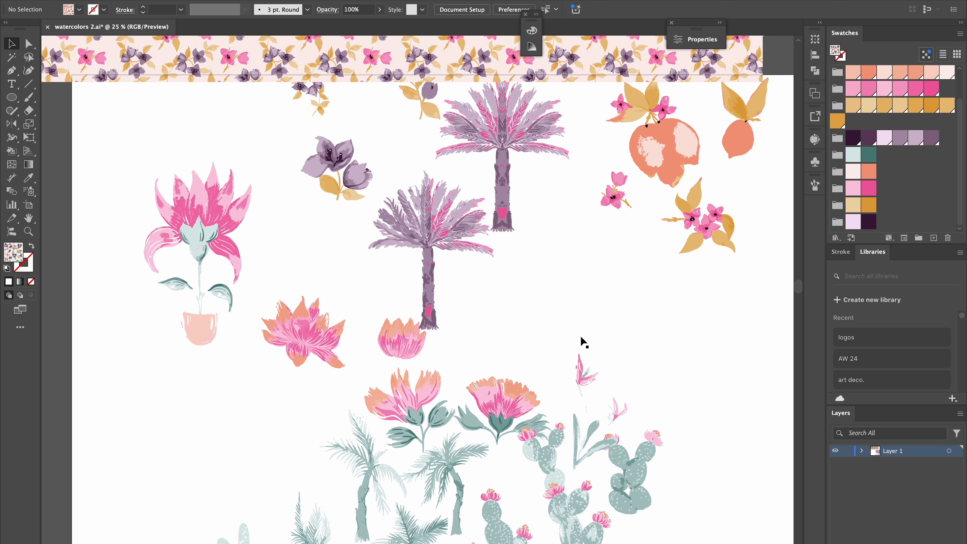
pyautogui.scroll(5, 580, 335)
pyautogui.hscroll(-5, 580, 336)
pyautogui.scroll(-2, 580, 336)
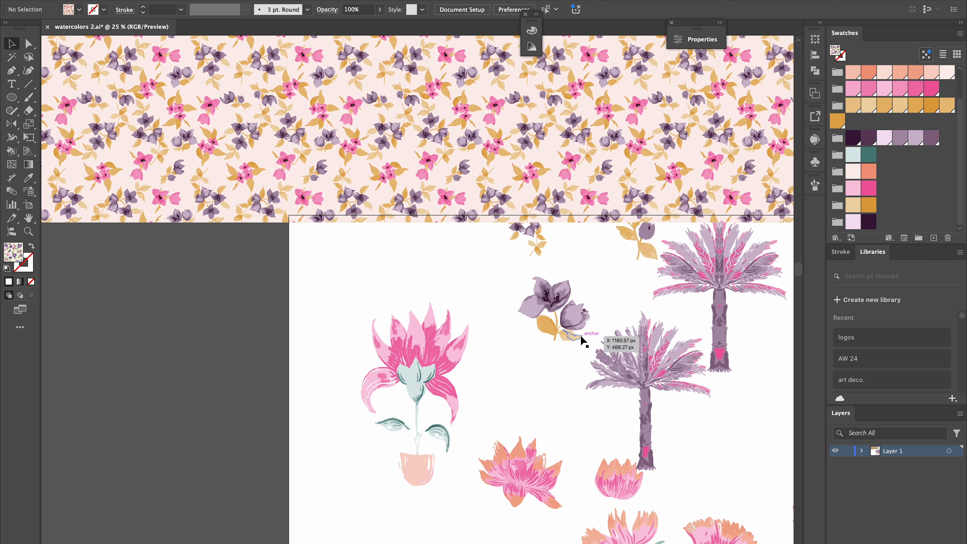
pyautogui.scroll(-10, 571, 324)
pyautogui.hscroll(6, 571, 324)
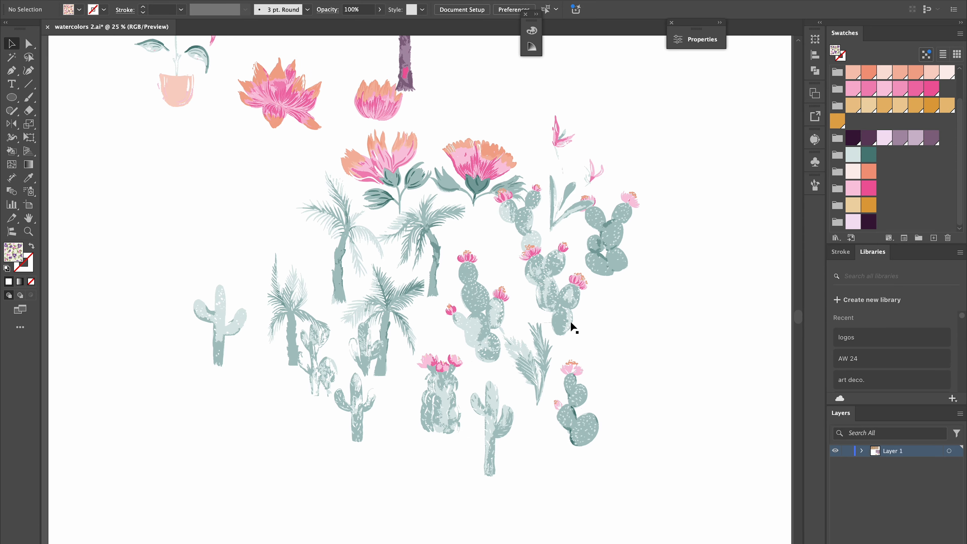
pyautogui.scroll(15, 570, 324)
pyautogui.hscroll(-3, 571, 323)
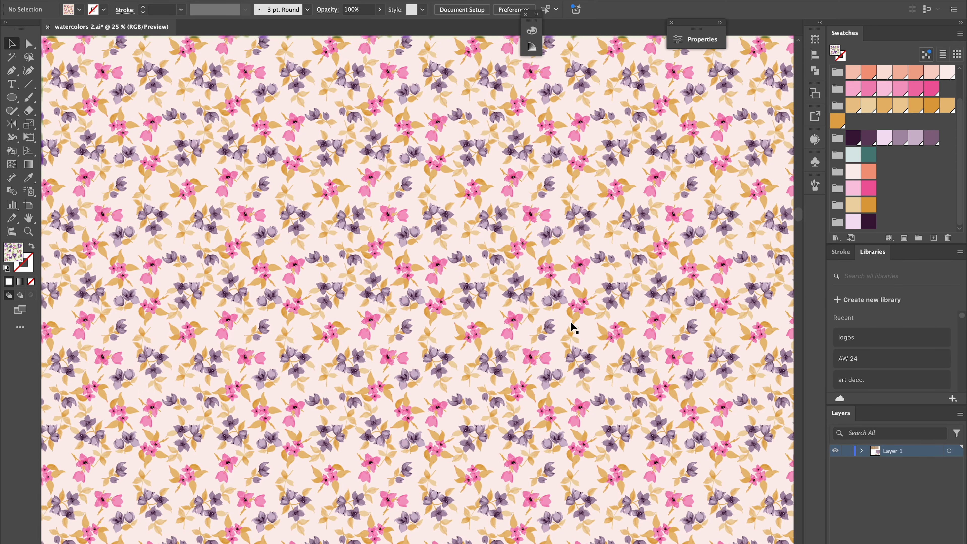
pyautogui.scroll(20, 571, 322)
pyautogui.hscroll(-10, 571, 322)
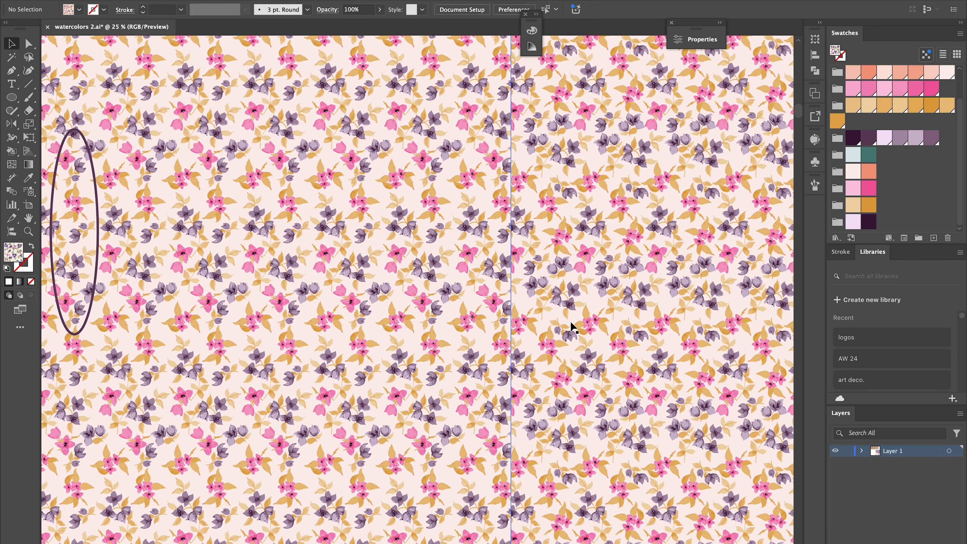
pyautogui.scroll(5, 573, 328)
pyautogui.hscroll(-15, 573, 327)
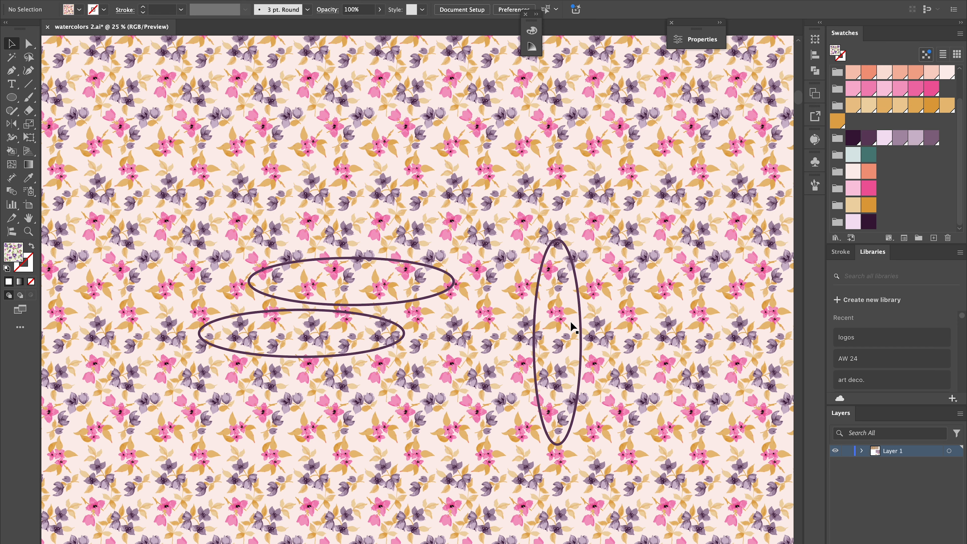
pyautogui.scroll(-20, 573, 327)
pyautogui.hscroll(10, 573, 328)
pyautogui.scroll(10, 572, 328)
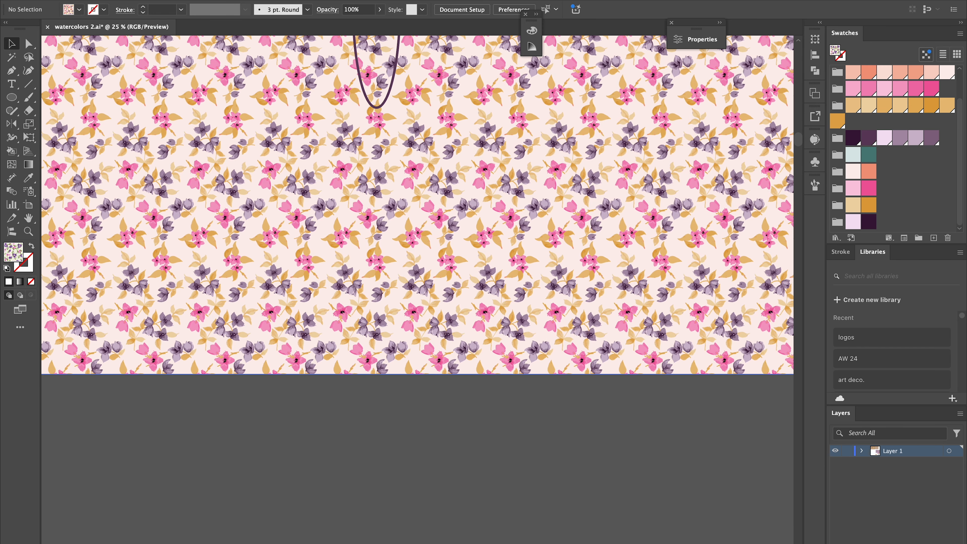